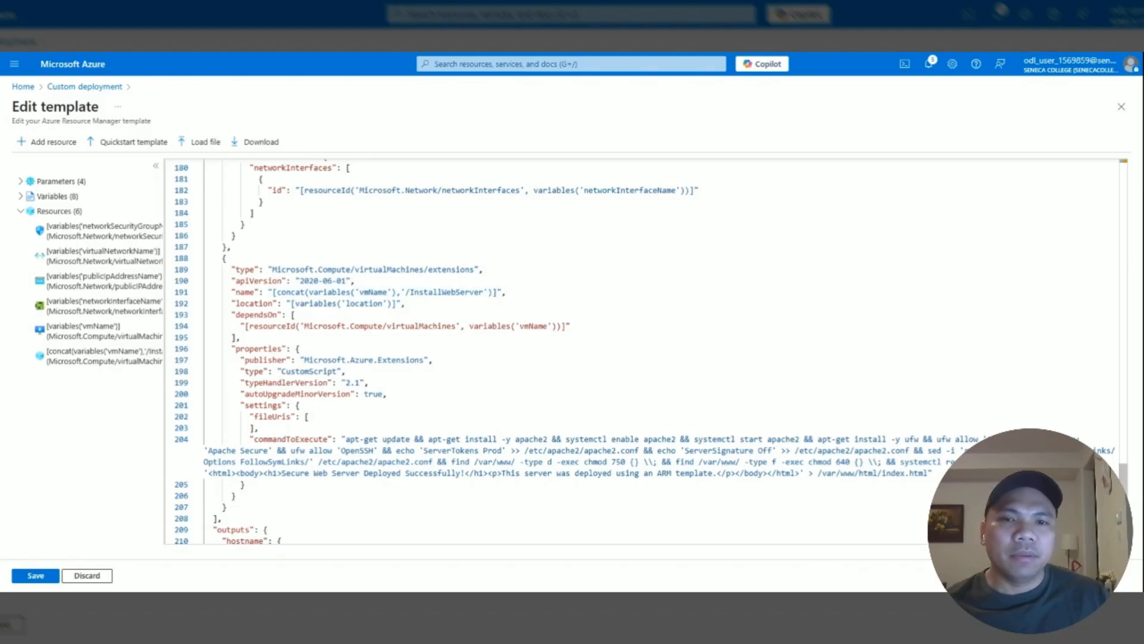
Return to the start of the ARM template and examine its parameters, including vmSize and adminUsername
{"action": "scroll", "coordinate": [1124, 417], "scroll_direction": "up", "scroll_amount": 10}
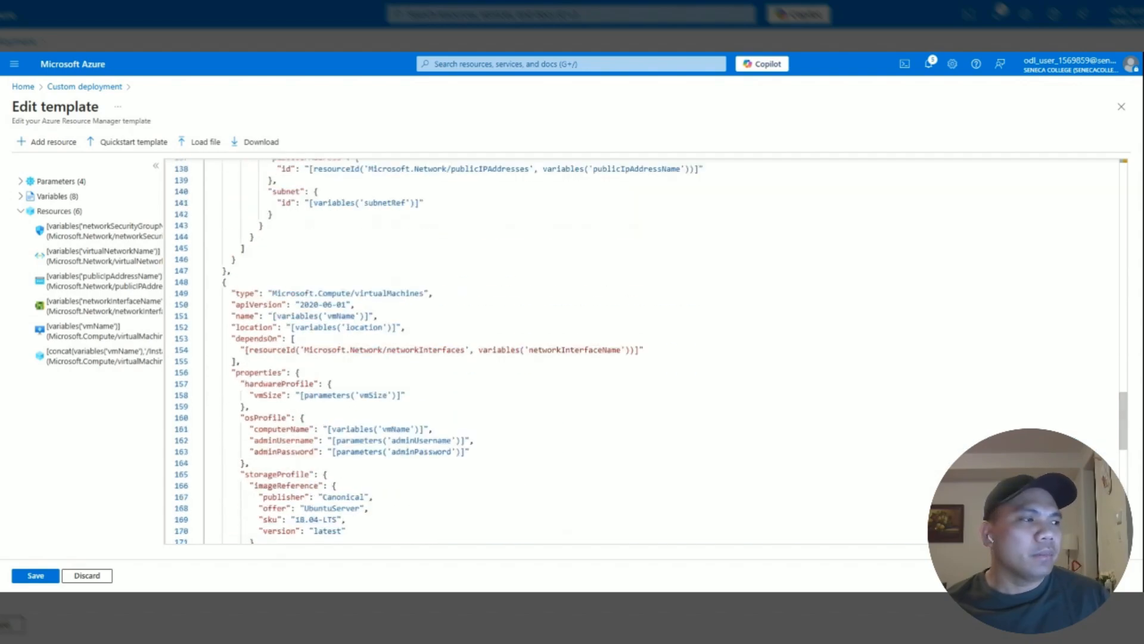
{"action": "left_click_drag", "start_coordinate": [1124, 393], "coordinate": [1124, 159]}
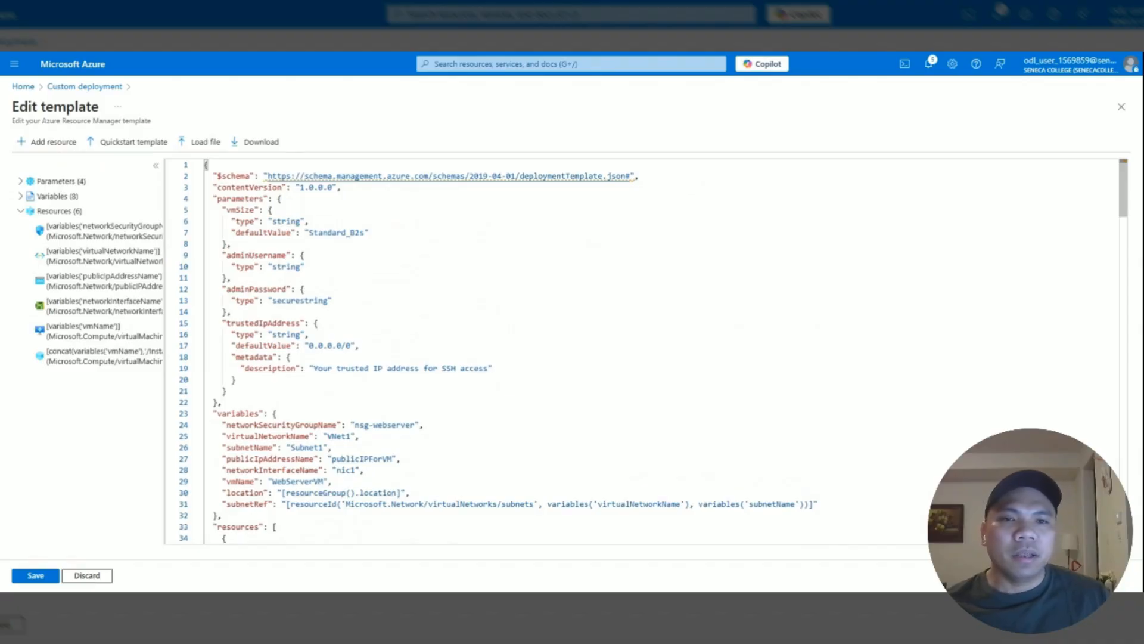
{"action": "left_click", "coordinate": [21, 197]}
{"action": "left_click", "coordinate": [20, 183]}
{"action": "left_click", "coordinate": [19, 181]}
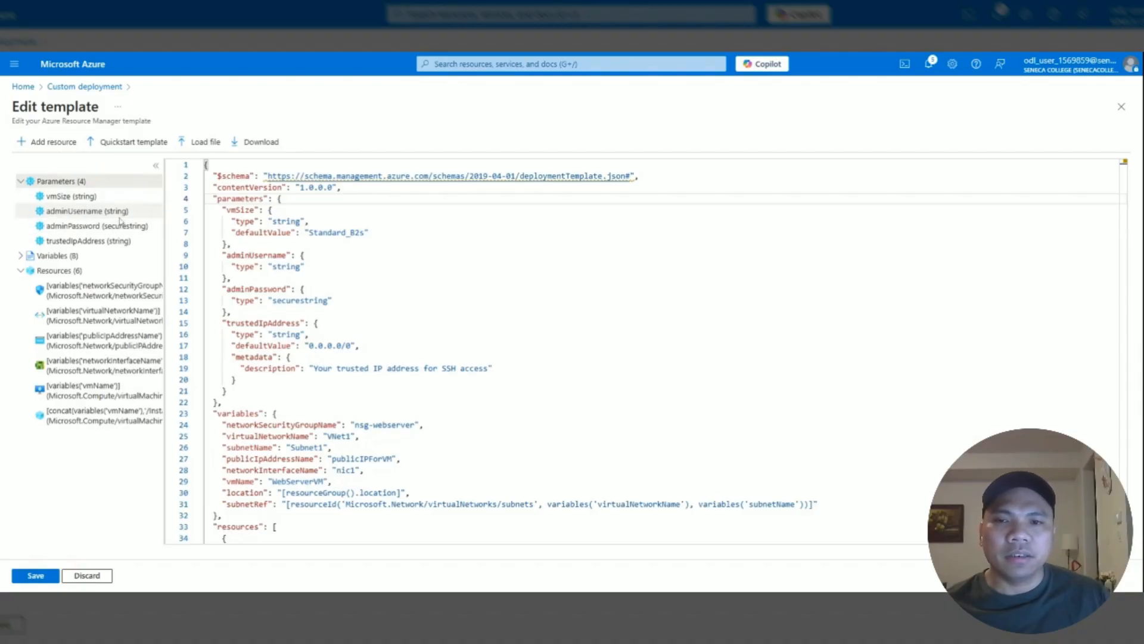
{"action": "left_click", "coordinate": [95, 215]}
{"action": "left_click", "coordinate": [74, 200]}
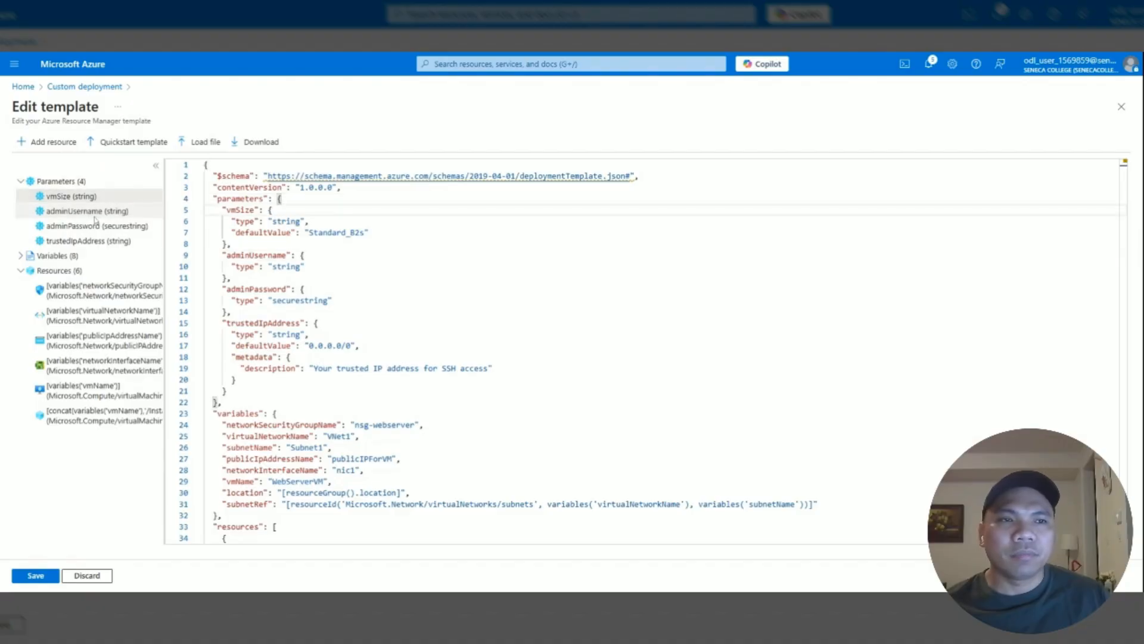
{"action": "left_click", "coordinate": [94, 216]}
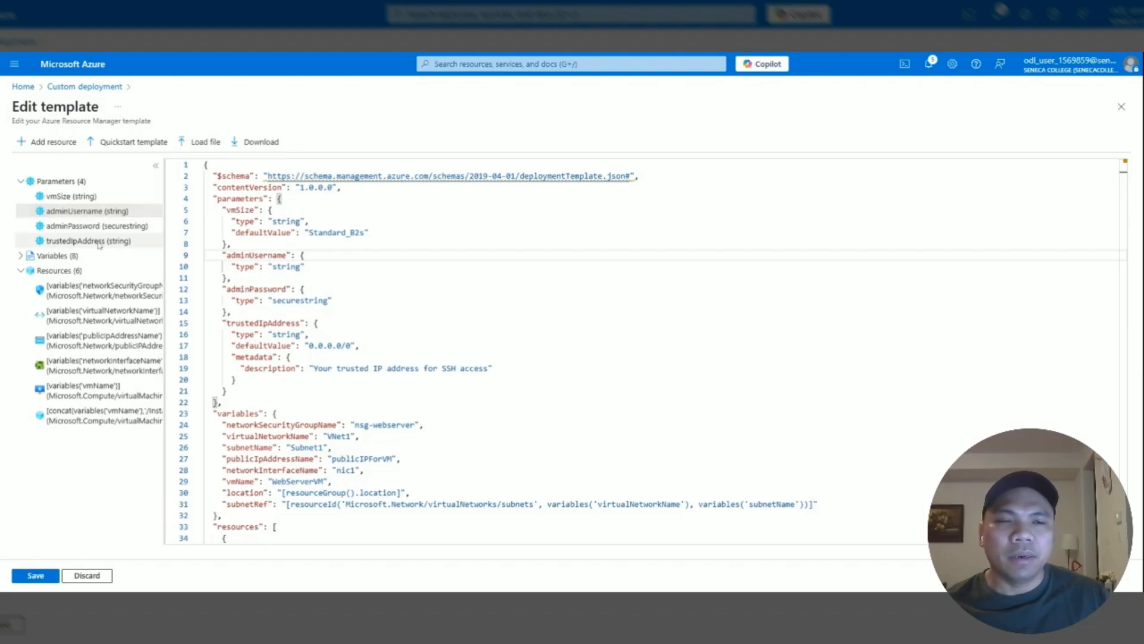
Expand the template's variables to review them, and locate the start of the resources section in the code
{"action": "left_click", "coordinate": [51, 258]}
{"action": "left_click", "coordinate": [21, 257]}
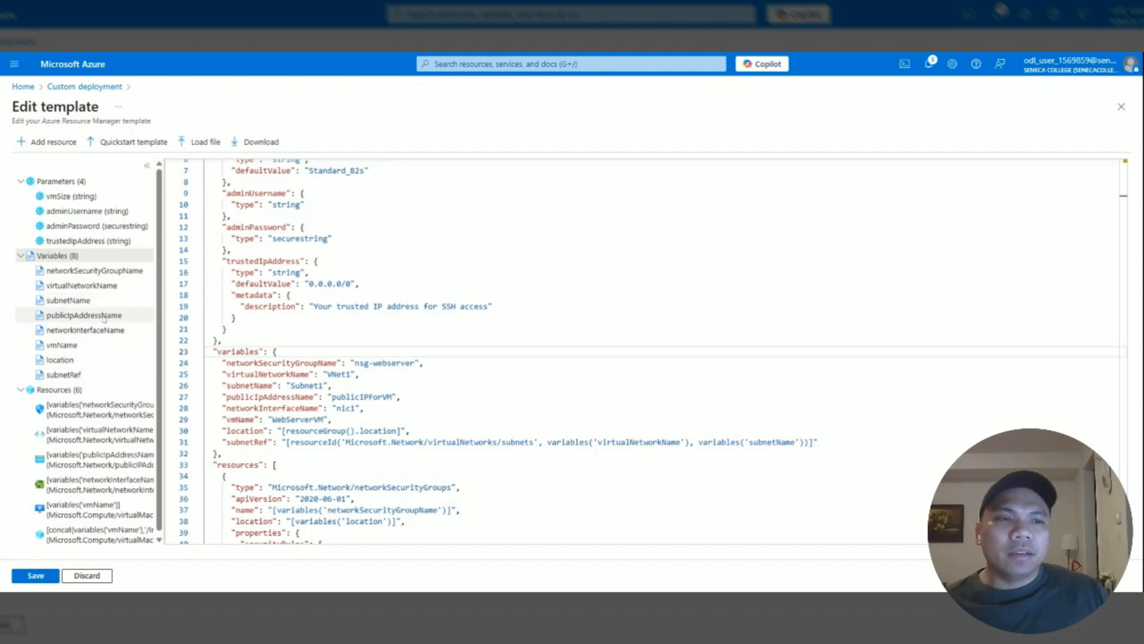
{"action": "scroll", "coordinate": [103, 319], "scroll_direction": "down", "scroll_amount": 1}
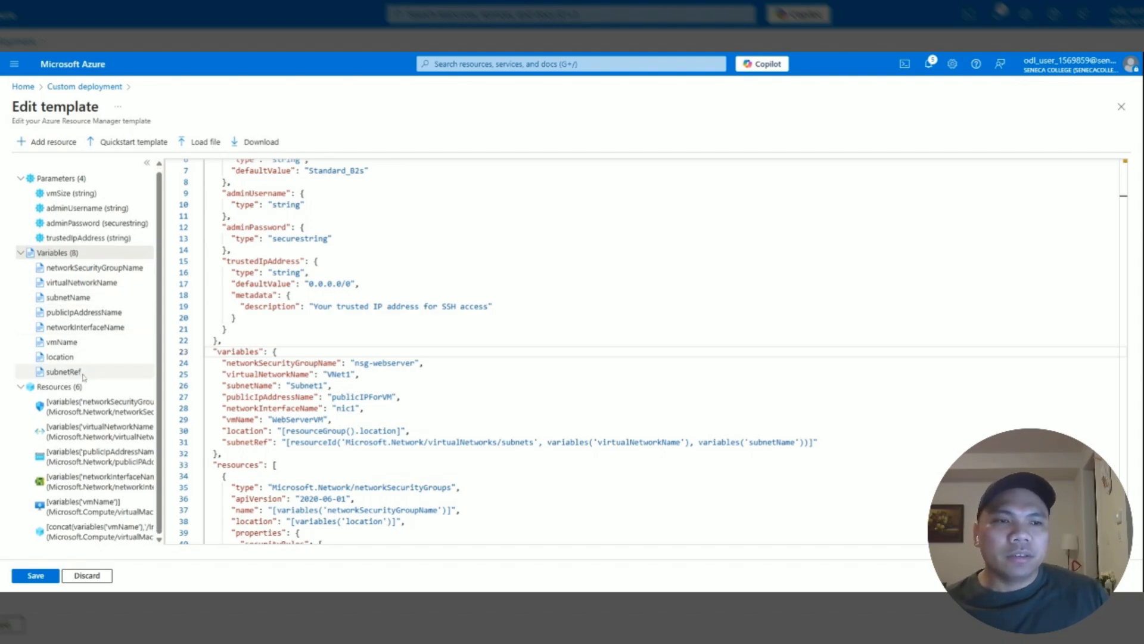
{"action": "left_click", "coordinate": [60, 386]}
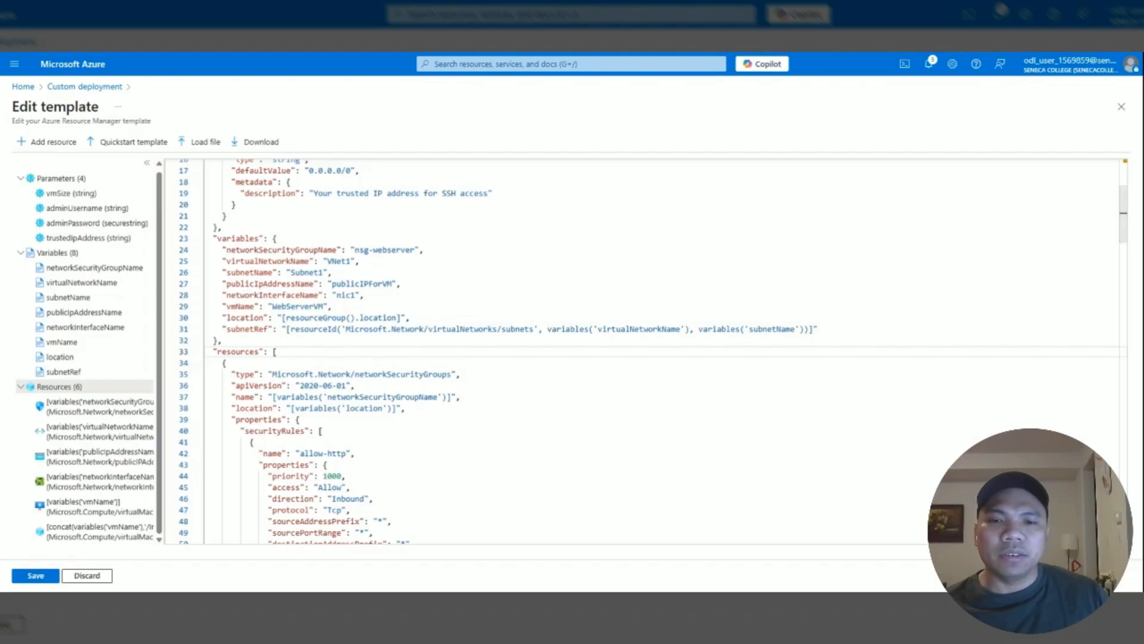
Go to the resource groups and open the student resource group to review its deployed resources
{"action": "key", "text": "g+slash"}
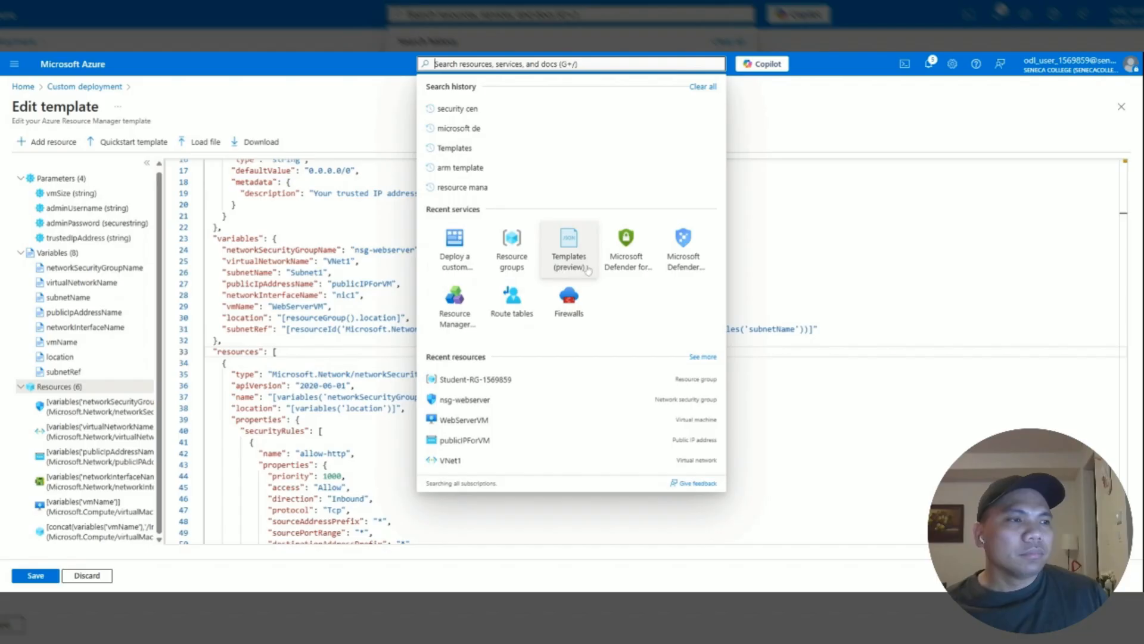
{"action": "left_click", "coordinate": [511, 253]}
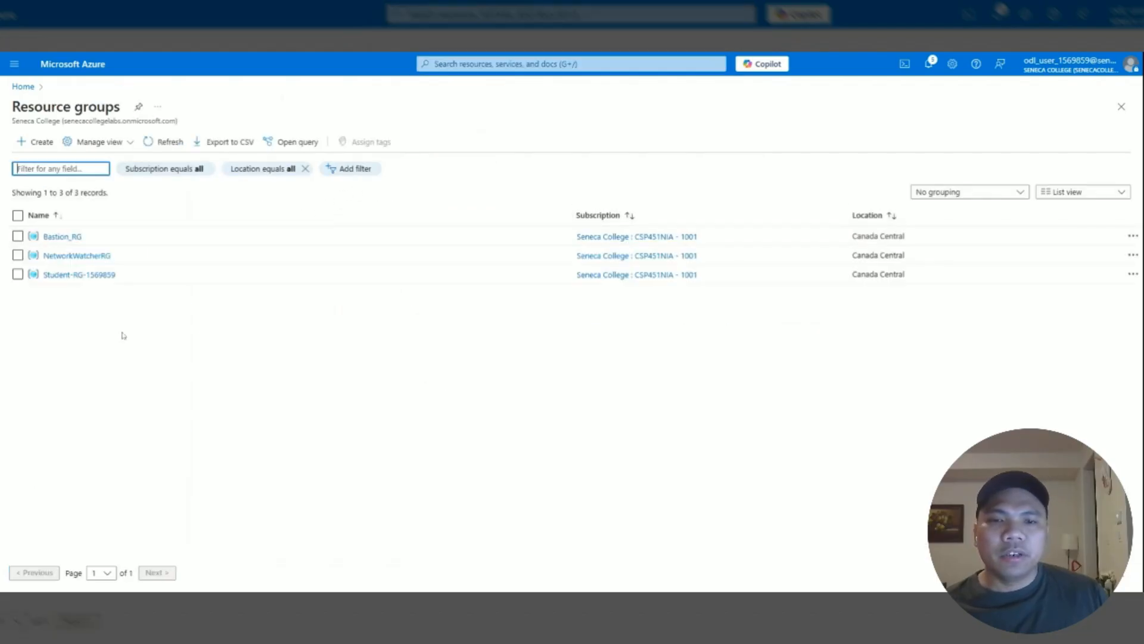
{"action": "left_click", "coordinate": [63, 275]}
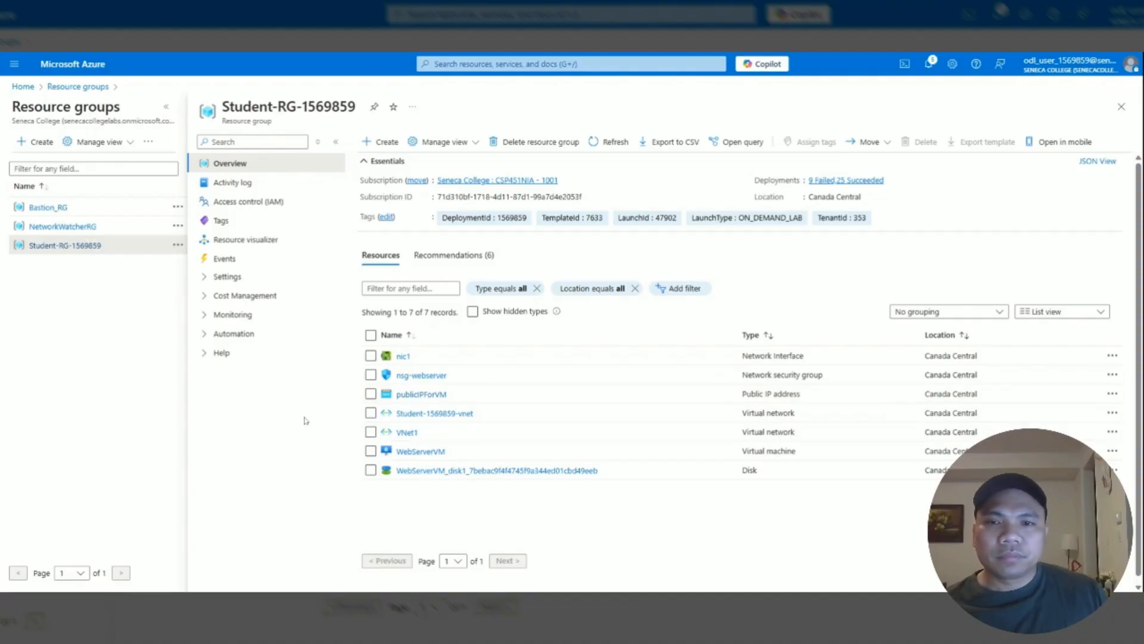
Open the nsg-webserver network security group and examine the source restriction of its allow-ssh inbound rule
{"action": "left_click", "coordinate": [420, 376]}
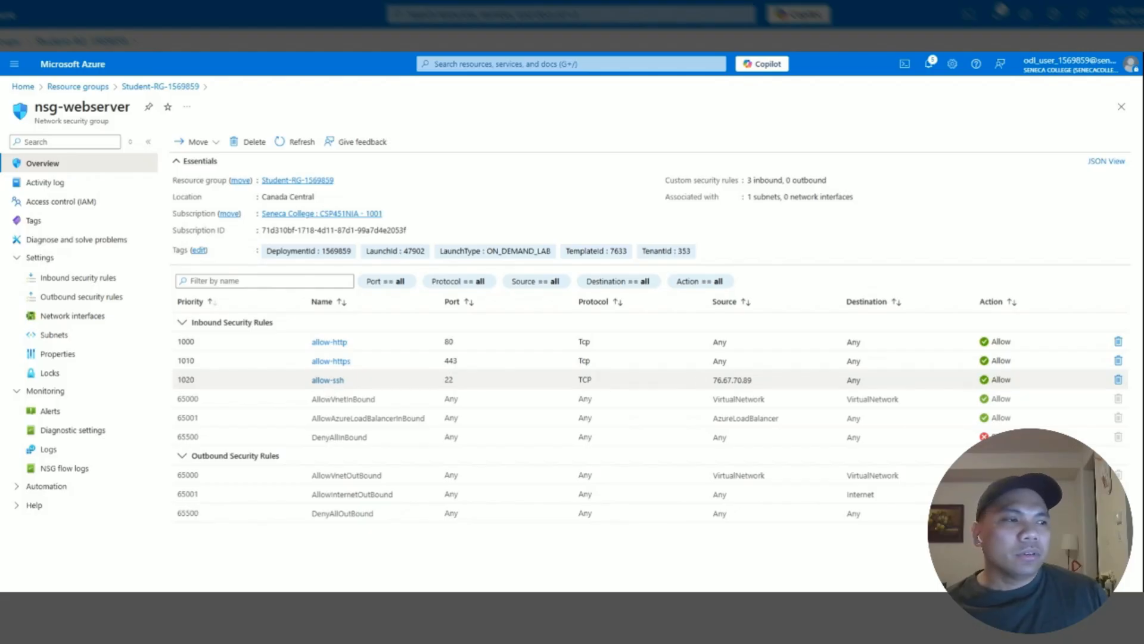
{"action": "left_click_drag", "start_coordinate": [713, 381], "coordinate": [782, 384]}
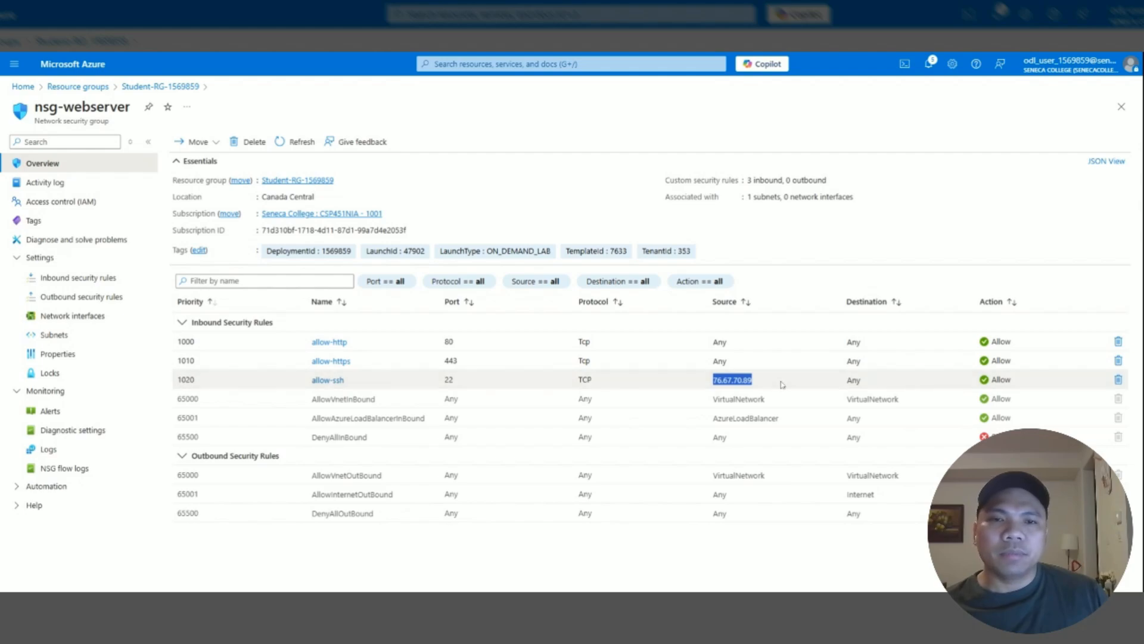
{"action": "left_click", "coordinate": [782, 385]}
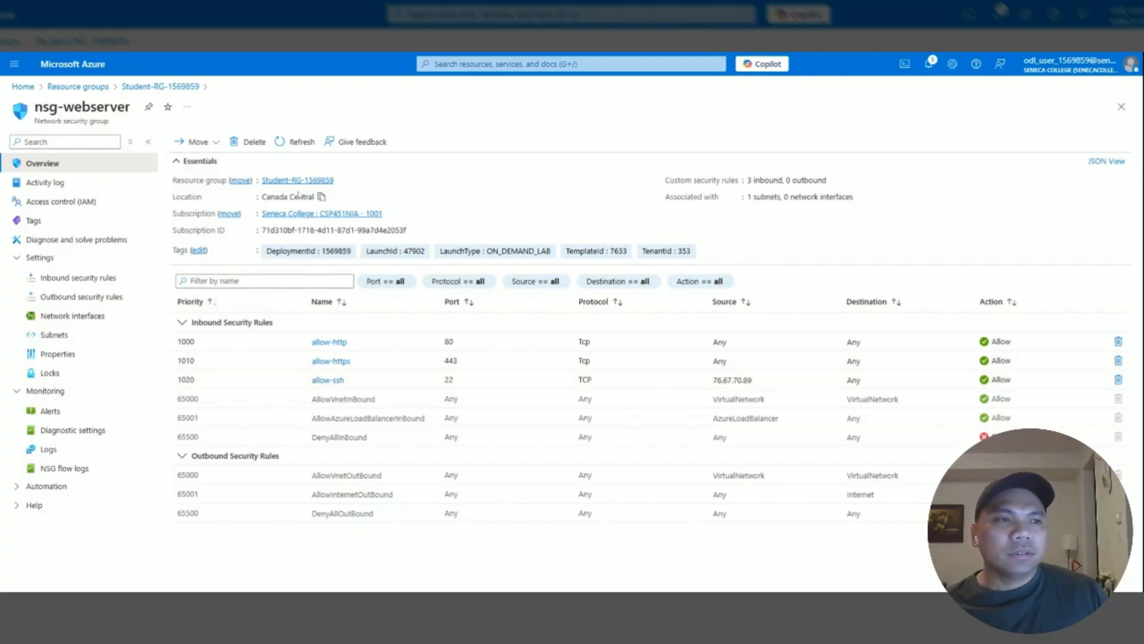
Go back to the resource group and open WebServerVM to review its networking, size and source image properties
{"action": "left_click", "coordinate": [292, 181]}
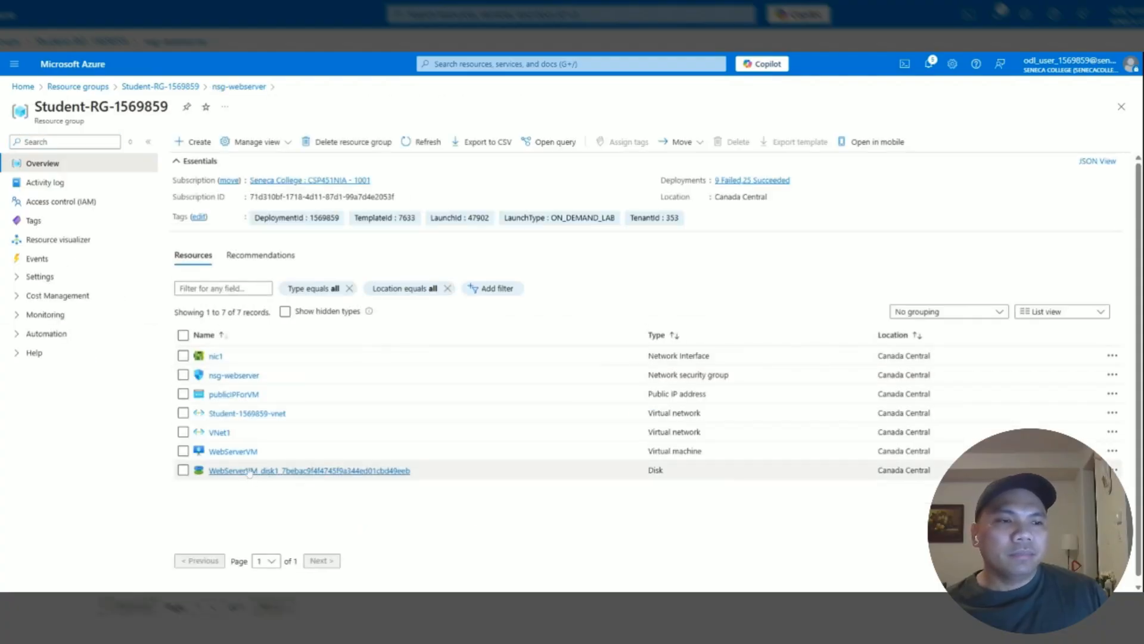
{"action": "left_click", "coordinate": [237, 452]}
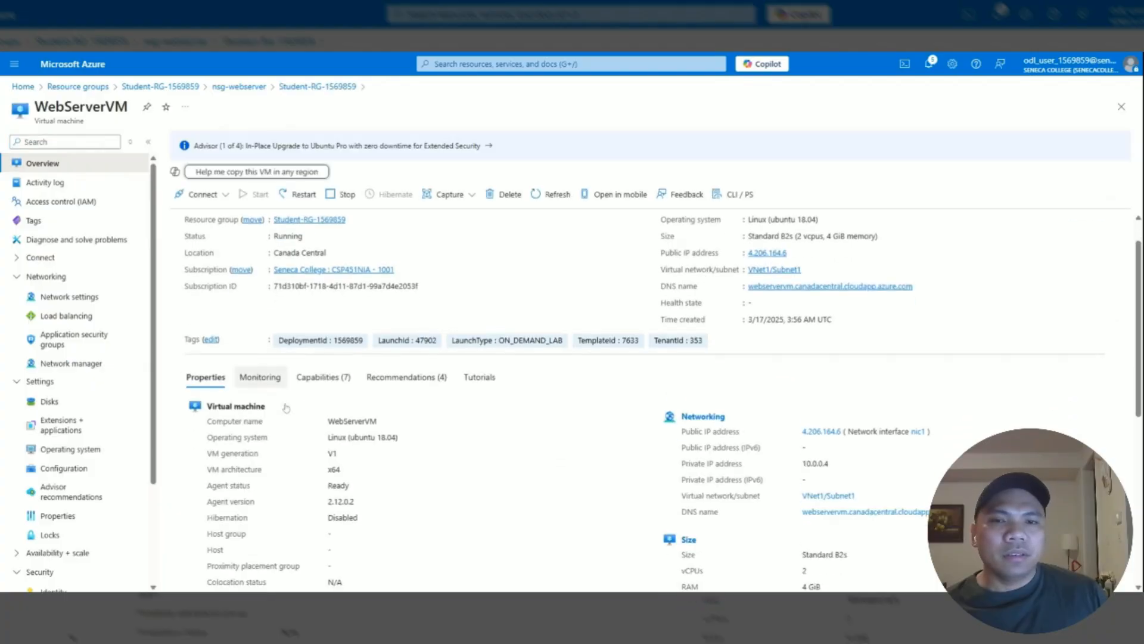
{"action": "scroll", "coordinate": [320, 352], "scroll_direction": "down", "scroll_amount": 3}
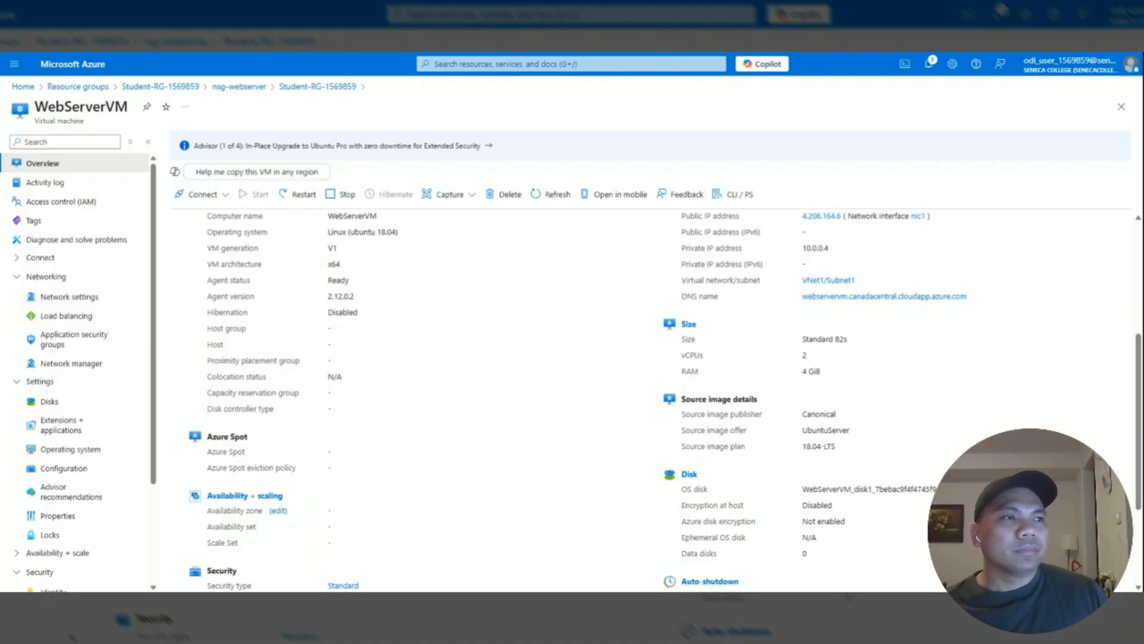
Search the portal for "arm template" and open the service for deploying a custom template
{"action": "left_click", "coordinate": [479, 64]}
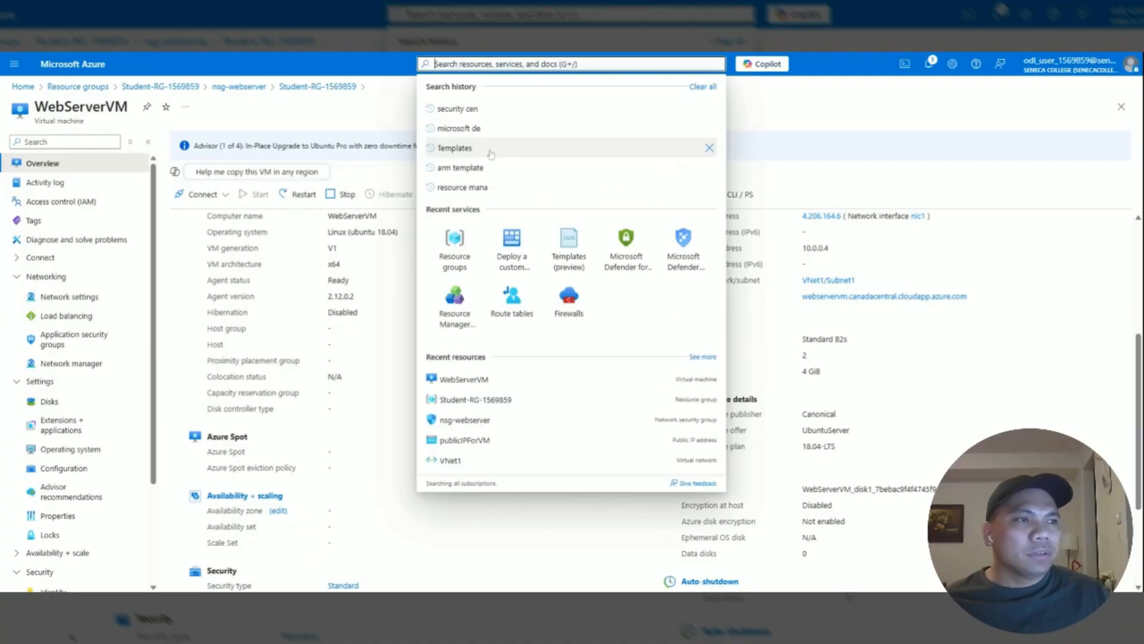
{"action": "left_click", "coordinate": [489, 149]}
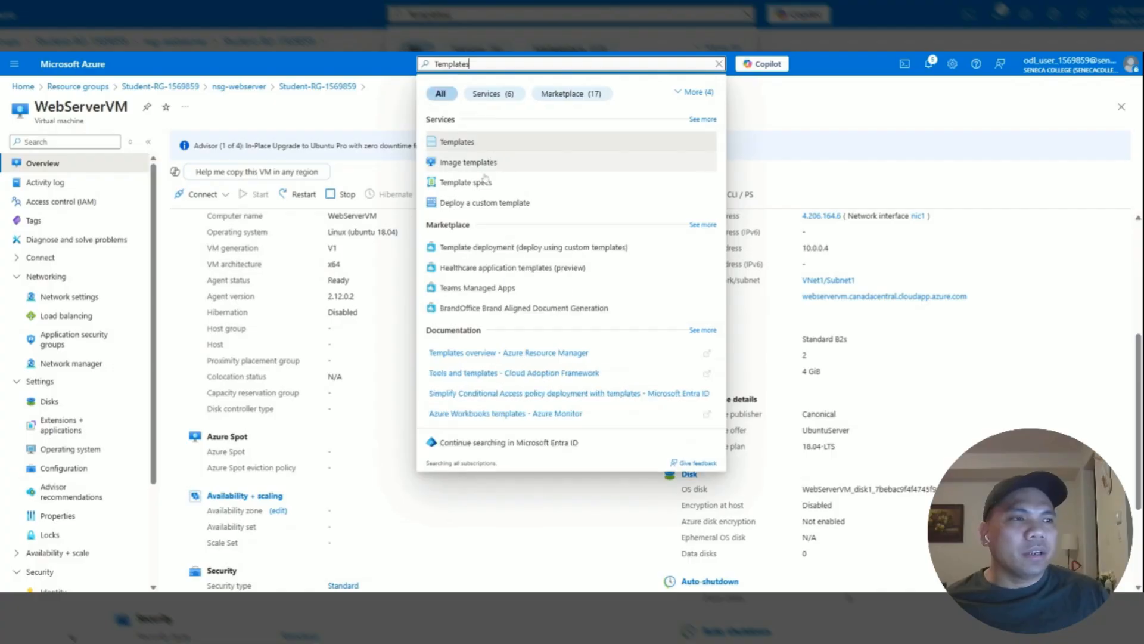
{"action": "left_click", "coordinate": [719, 64]}
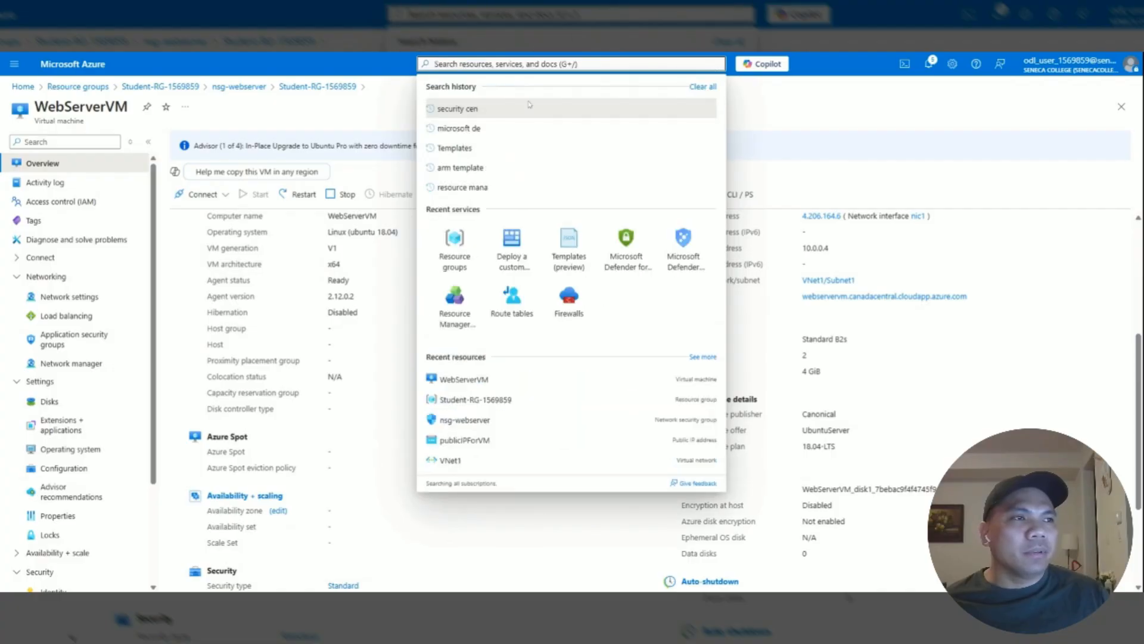
{"action": "left_click", "coordinate": [471, 167]}
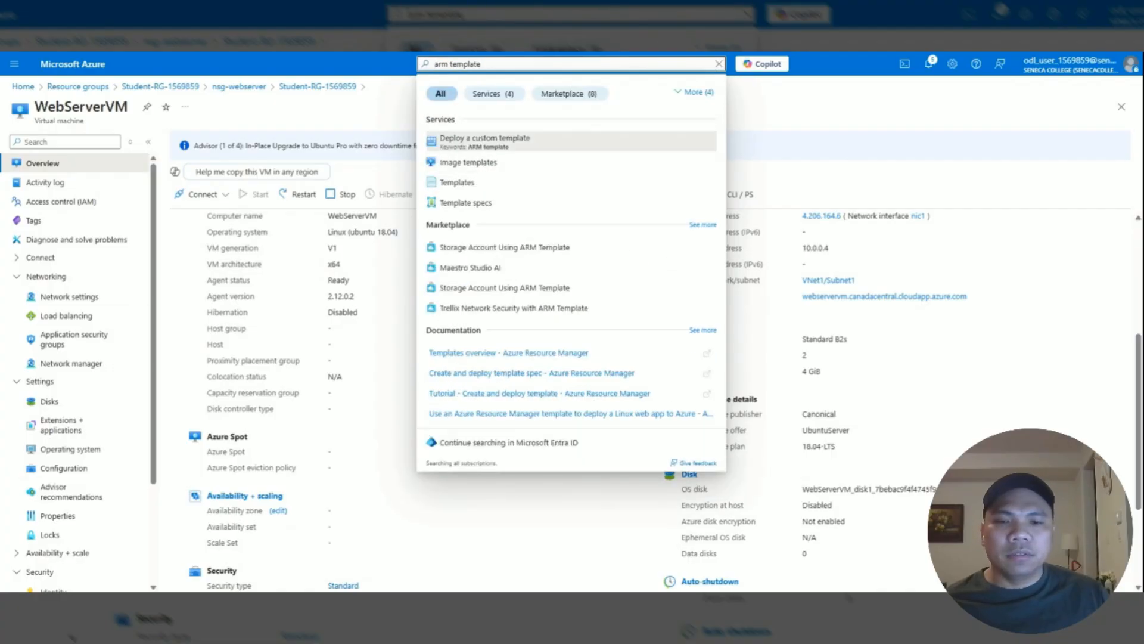
{"action": "key", "text": "Escape"}
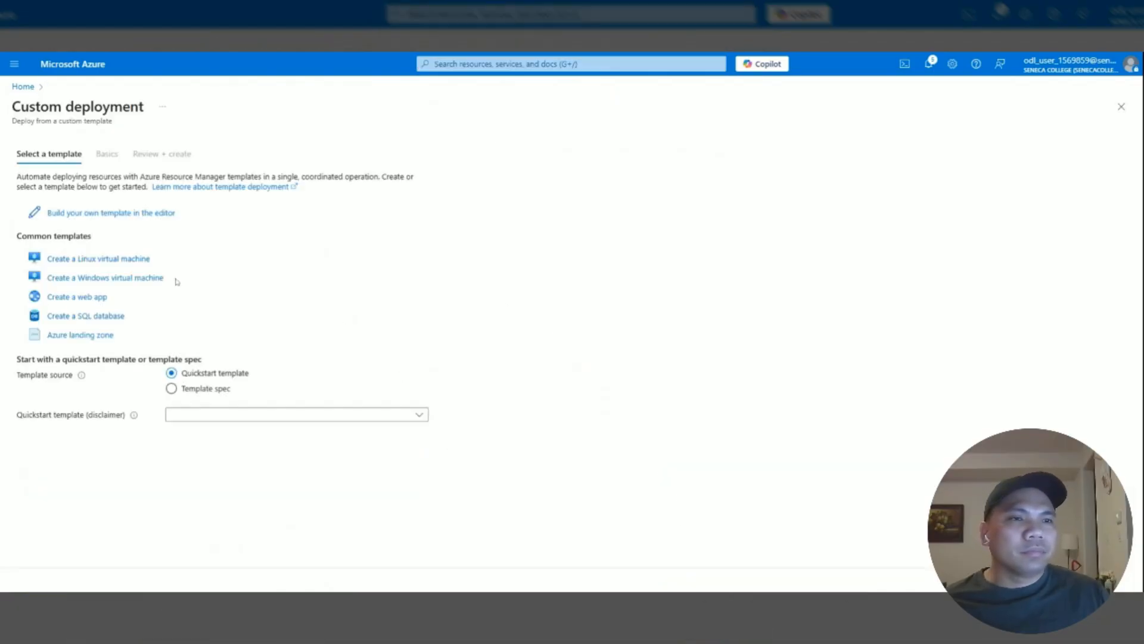
Start building a custom template in the editor and replace its default code with the copied web server ARM template
{"action": "left_click", "coordinate": [113, 214]}
{"action": "key", "text": "ctrl+a"}
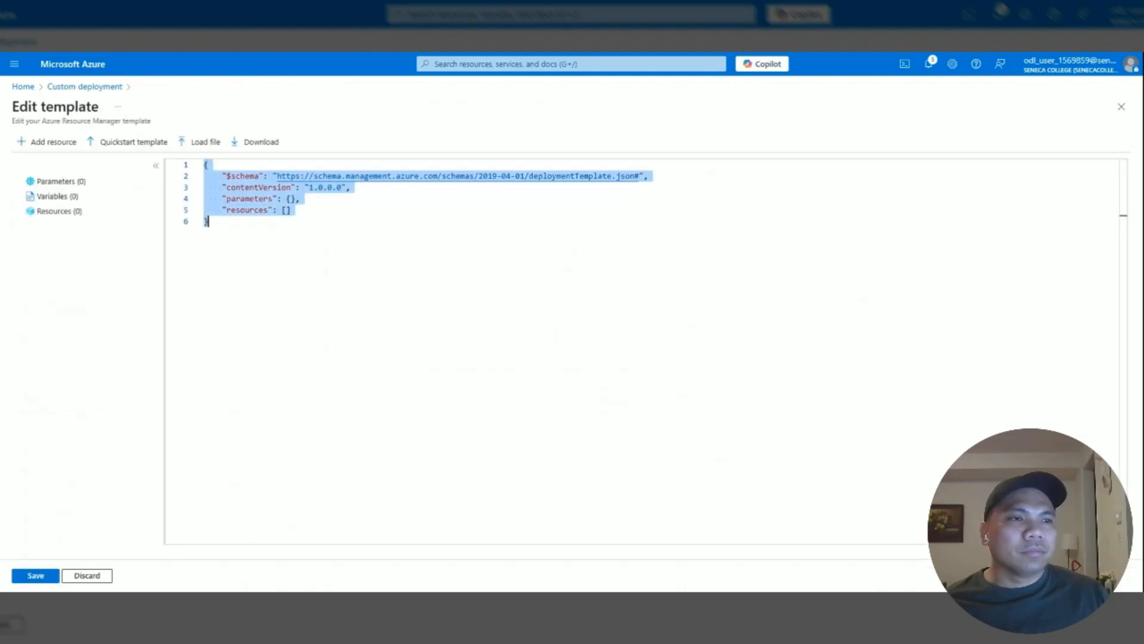
{"action": "key", "text": "ctrl+v"}
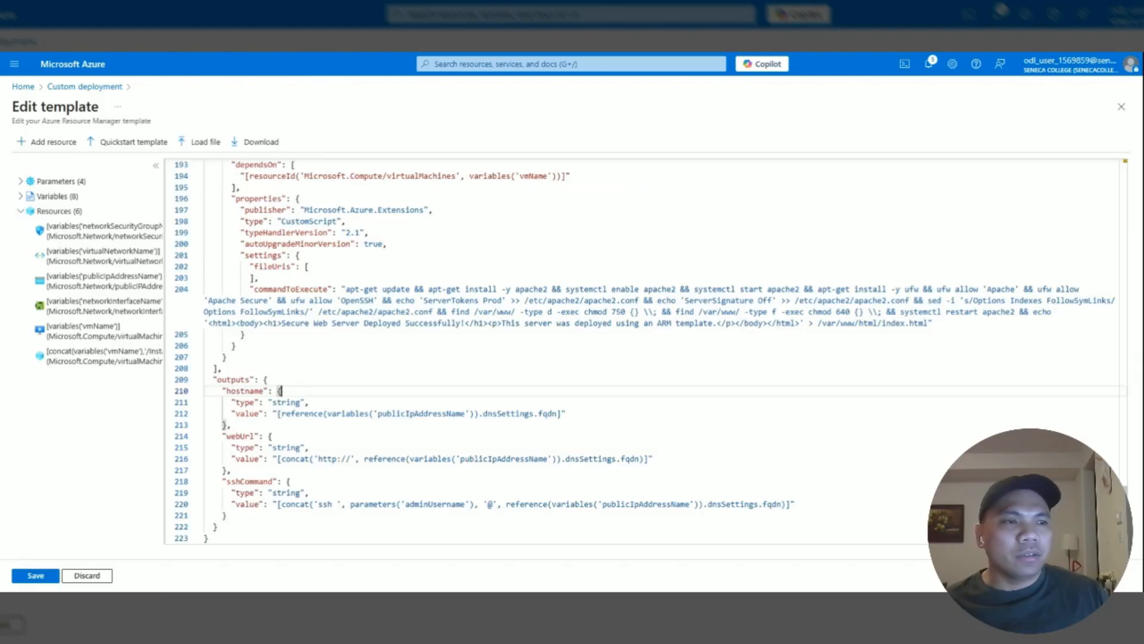
Examine the commandToExecute script in the template's CustomScript extension settings
{"action": "left_click", "coordinate": [352, 289]}
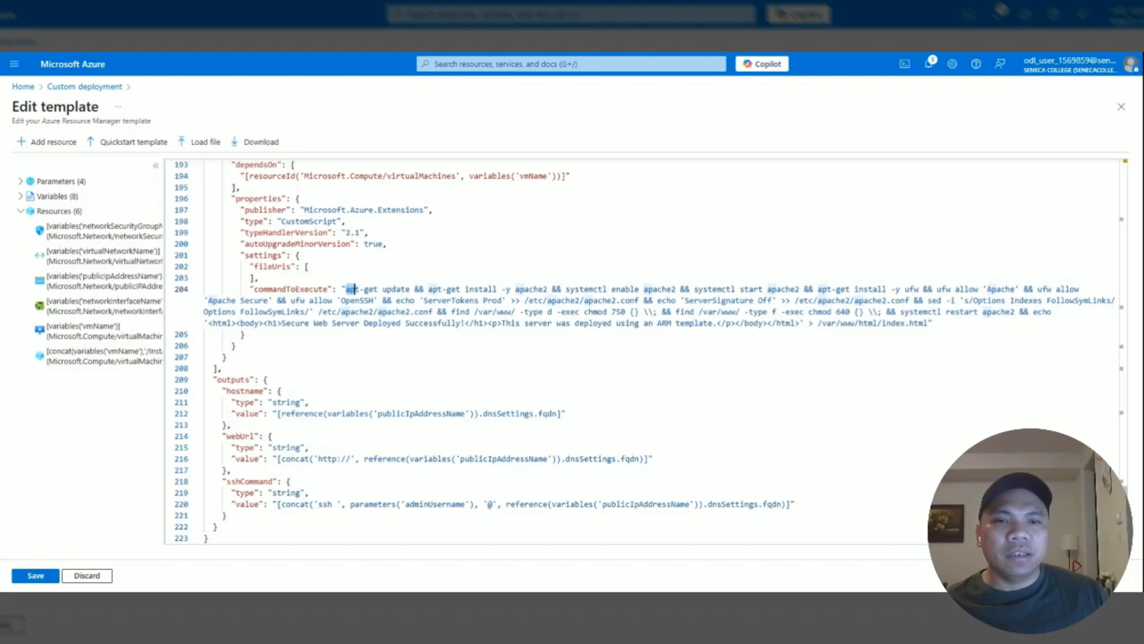
{"action": "key", "text": "Up"}
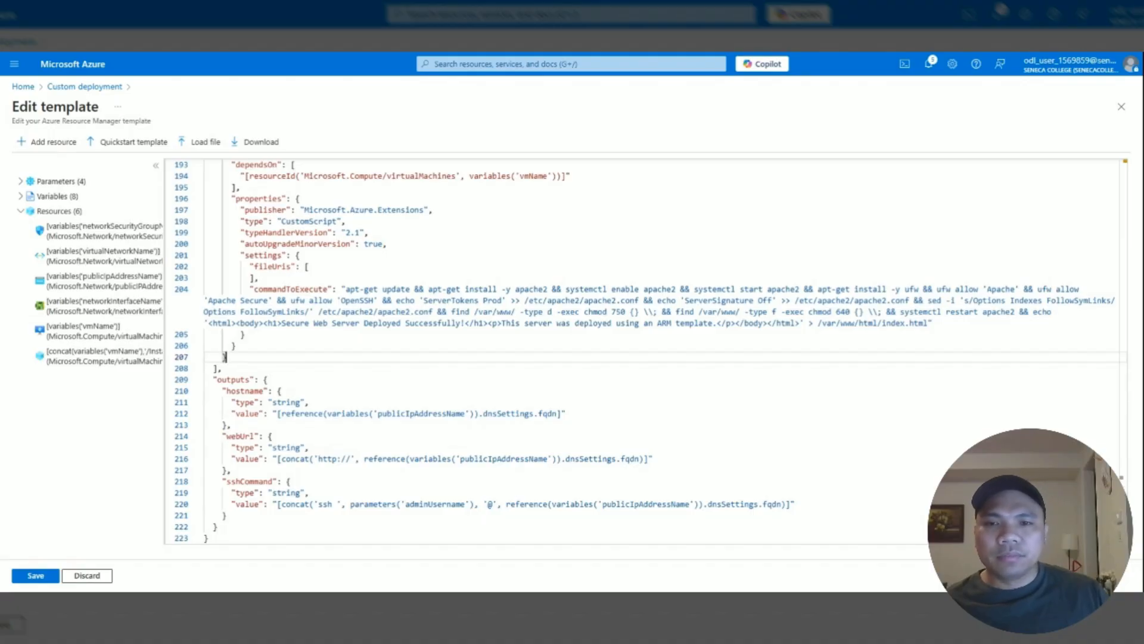
{"action": "left_click", "coordinate": [299, 255]}
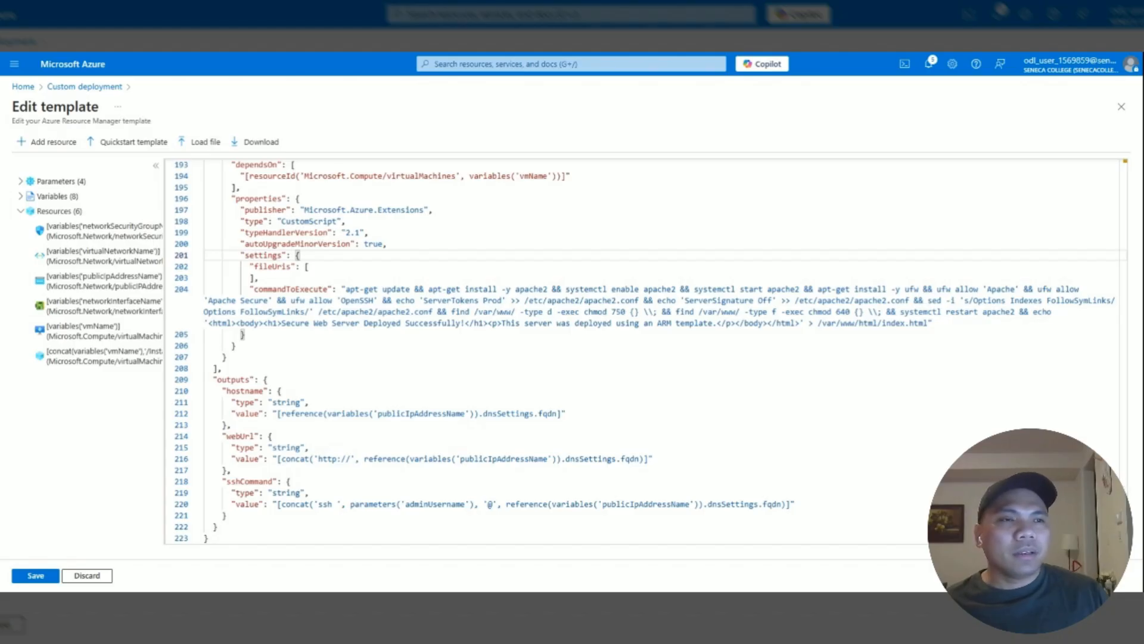
Open the WebServerVM virtual machine from the student resource group
{"action": "left_click", "coordinate": [525, 64]}
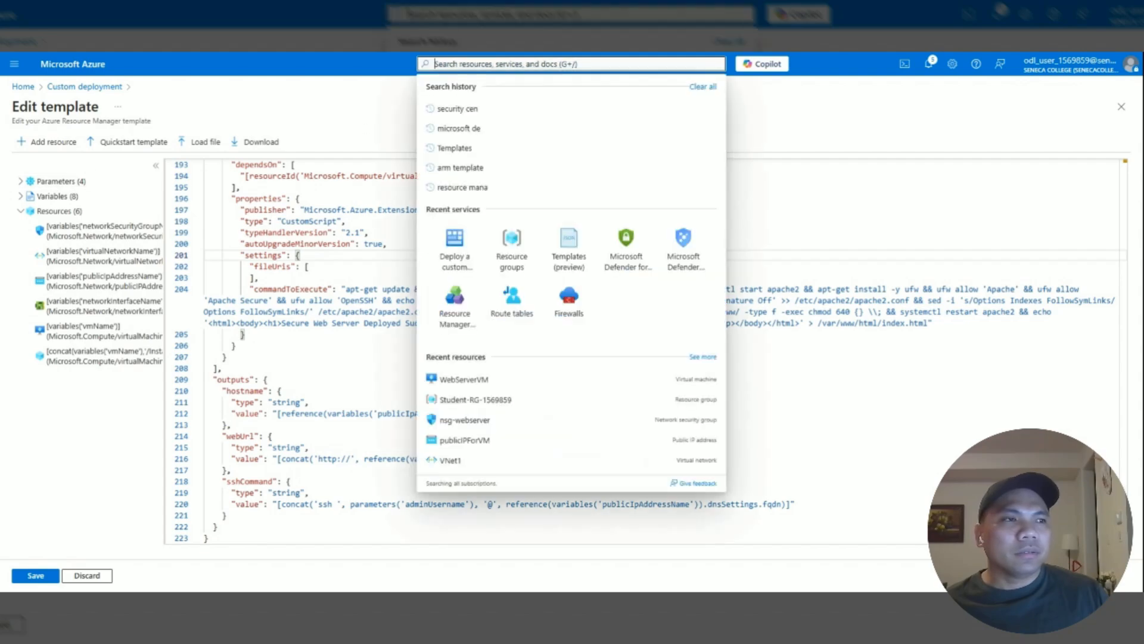
{"action": "left_click", "coordinate": [524, 260]}
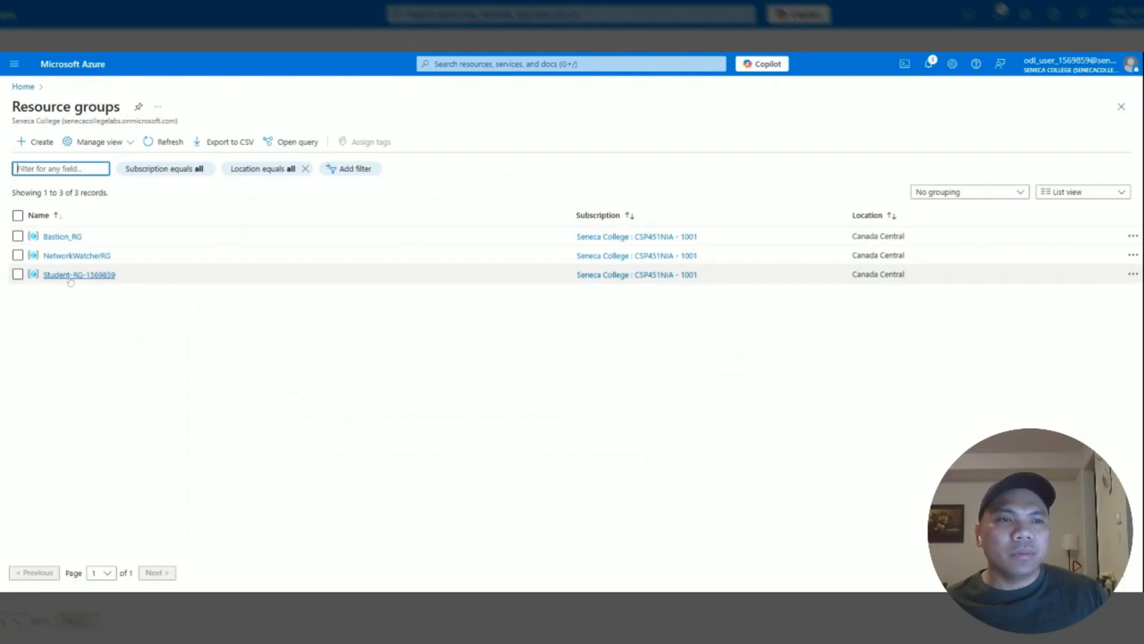
{"action": "left_click", "coordinate": [70, 277]}
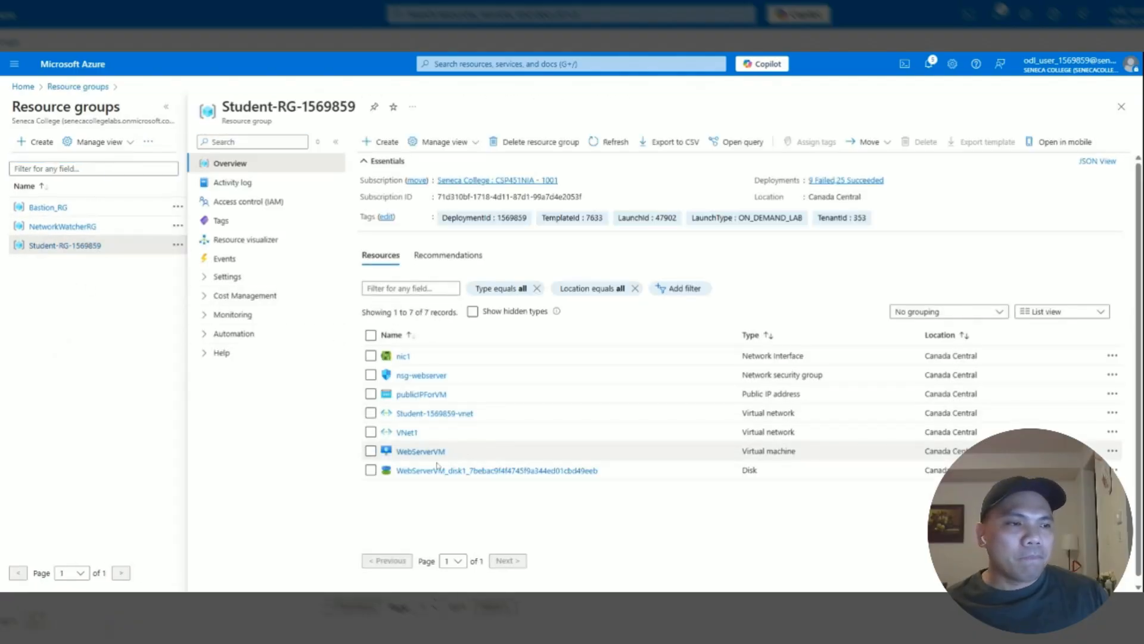
{"action": "left_click", "coordinate": [422, 452]}
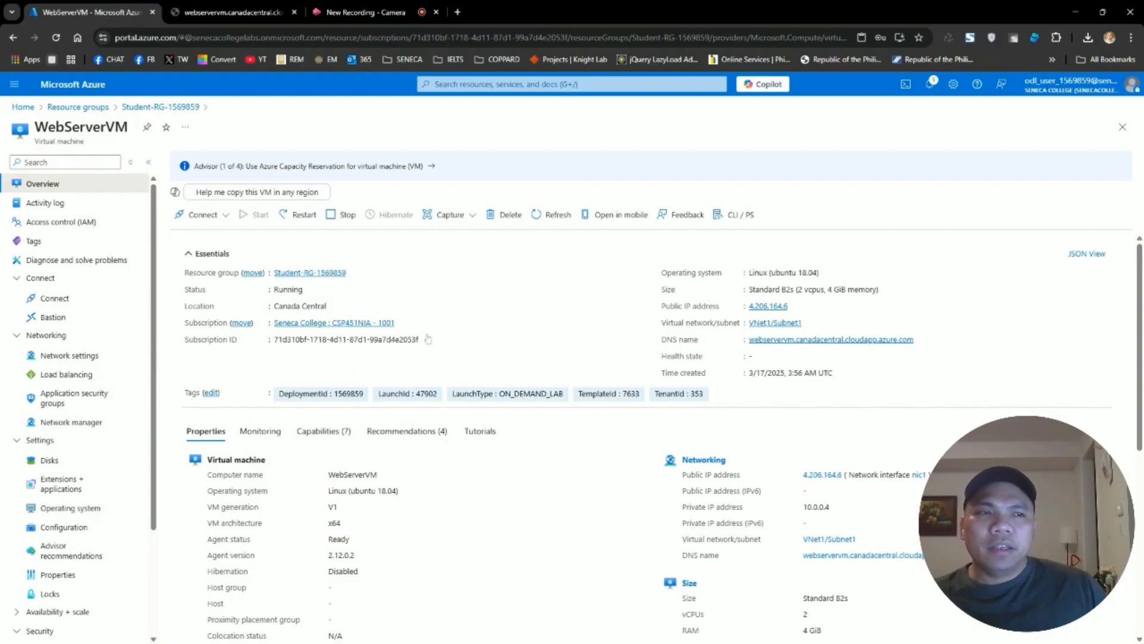
View the connection options for WebServerVM, then return to its overview
{"action": "left_click", "coordinate": [202, 215]}
{"action": "left_click", "coordinate": [206, 233]}
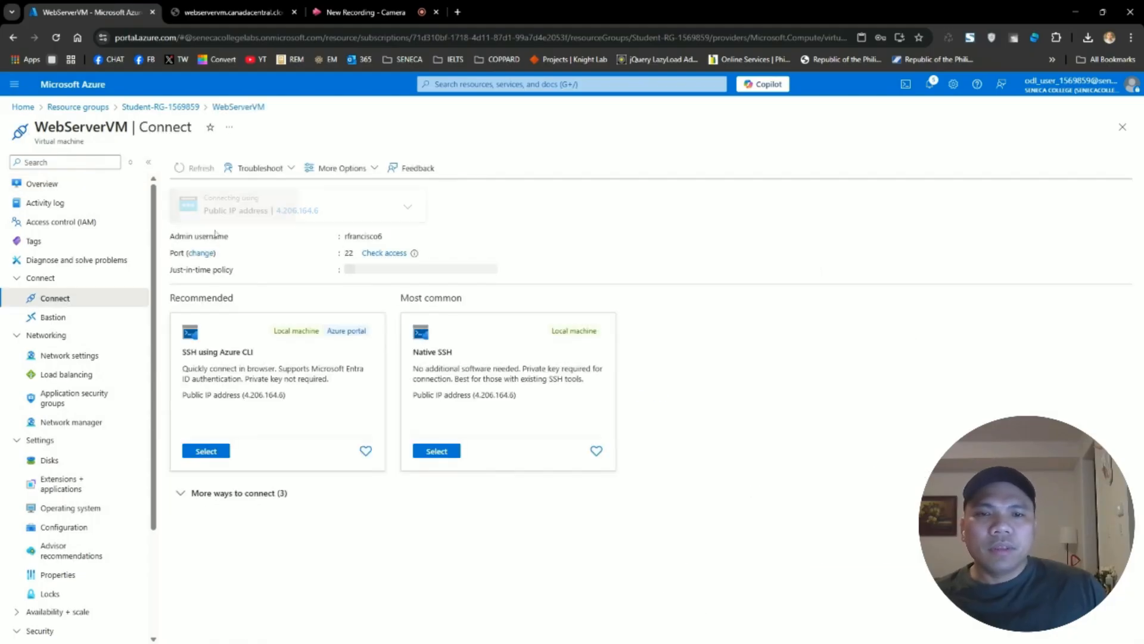
{"action": "left_click", "coordinate": [48, 185]}
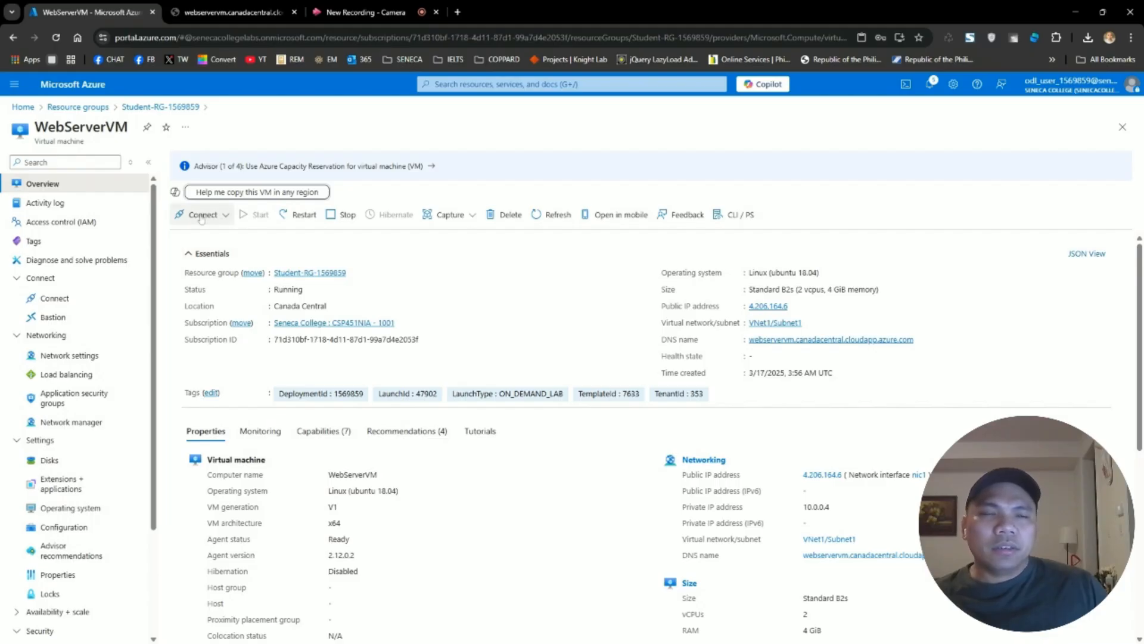
Open the DNS name configuration of WebServerVM's public IP address and briefly check the web server's browser tab
{"action": "left_click", "coordinate": [832, 339]}
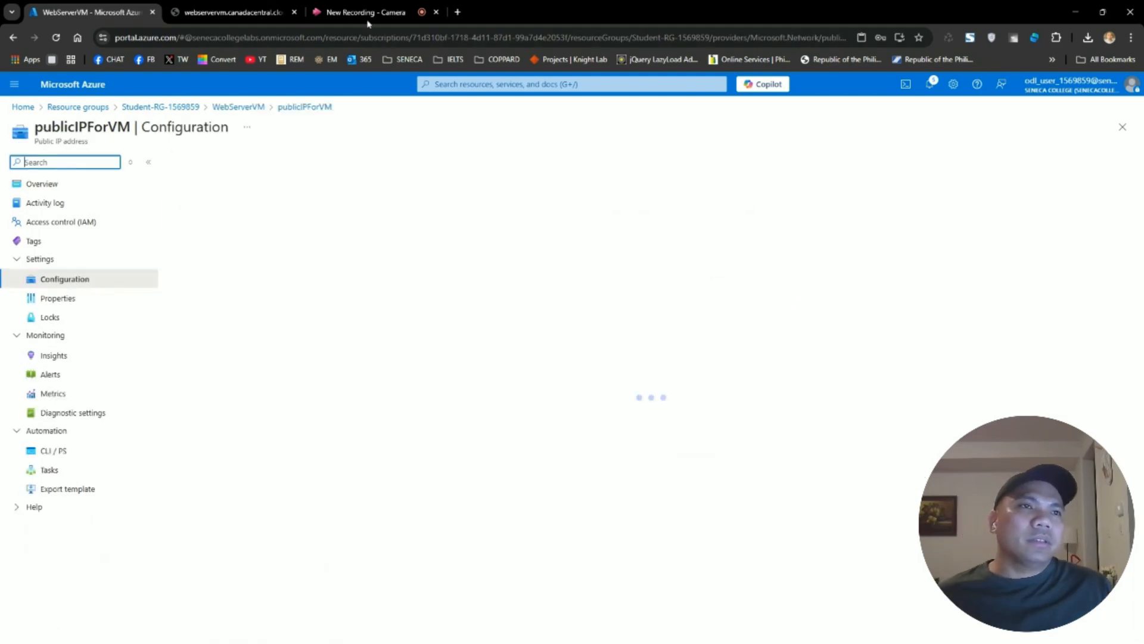
{"action": "left_click", "coordinate": [239, 12]}
{"action": "left_click", "coordinate": [100, 5]}
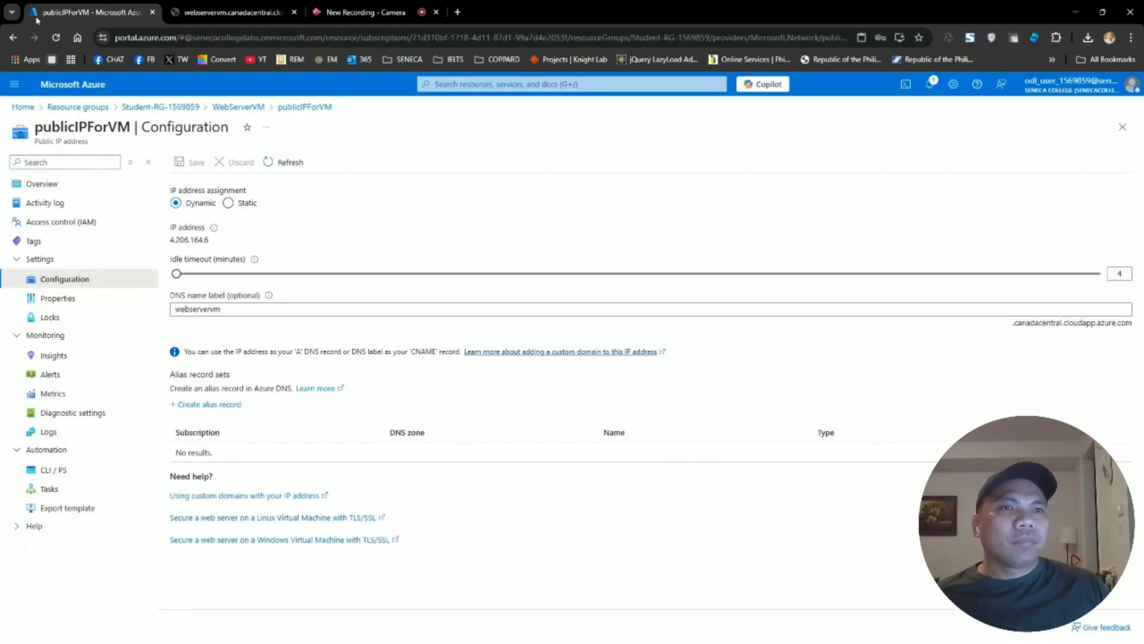
Copy WebServerVM's DNS name from its overview and load that address in the web server's browser tab
{"action": "left_click", "coordinate": [12, 37]}
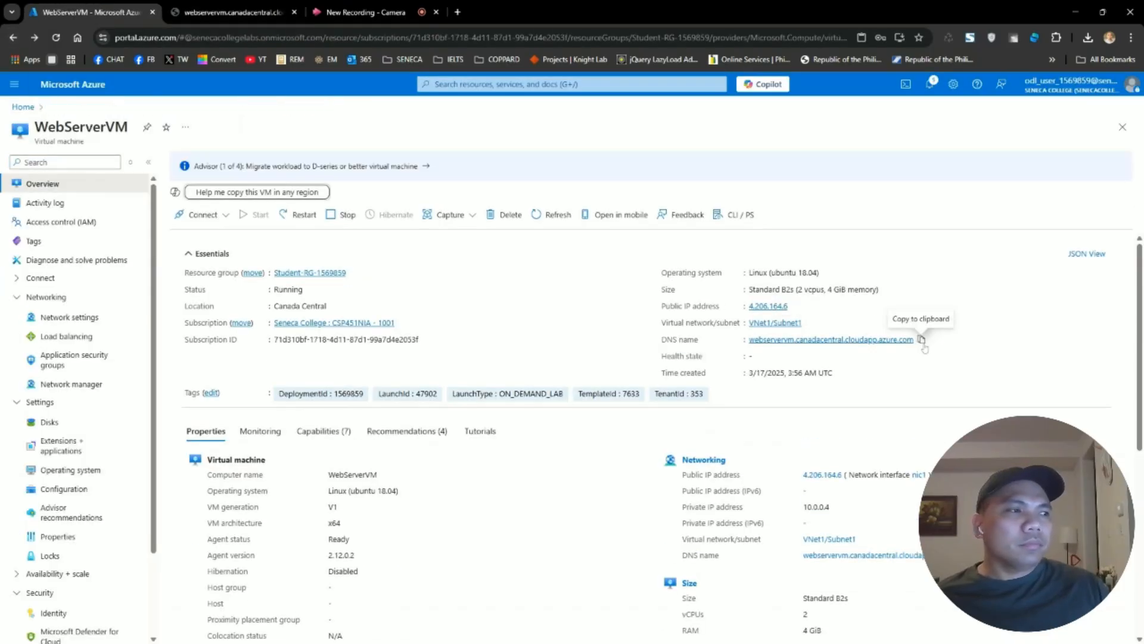
{"action": "left_click", "coordinate": [921, 339]}
{"action": "left_click", "coordinate": [238, 12]}
{"action": "left_click", "coordinate": [260, 39]}
{"action": "key", "text": "ctrl+v"}
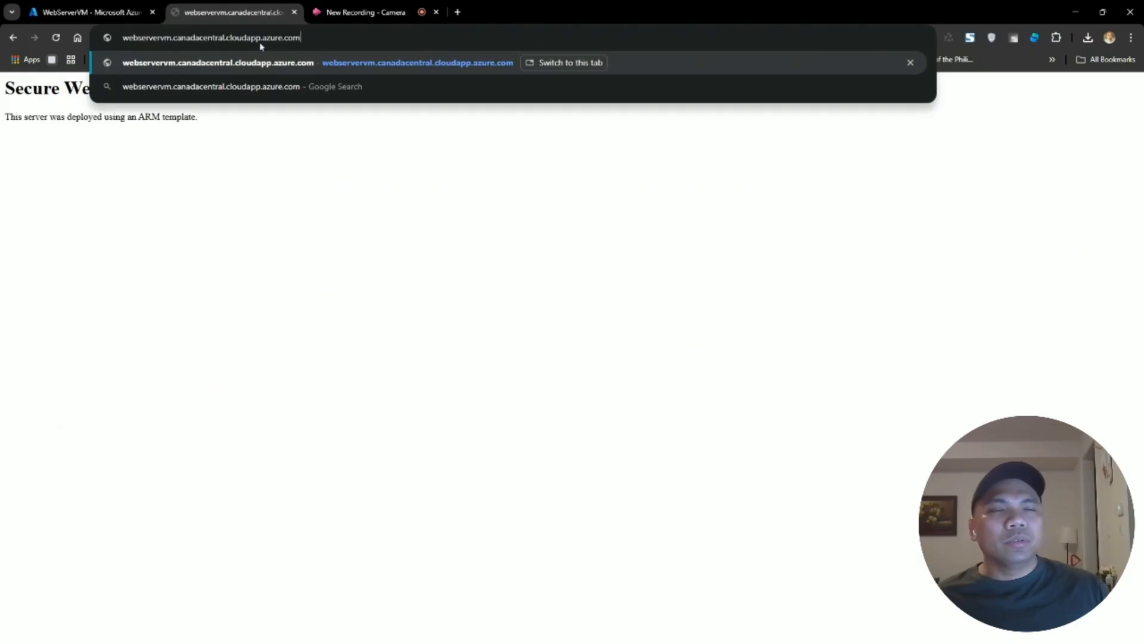
{"action": "key", "text": "Return"}
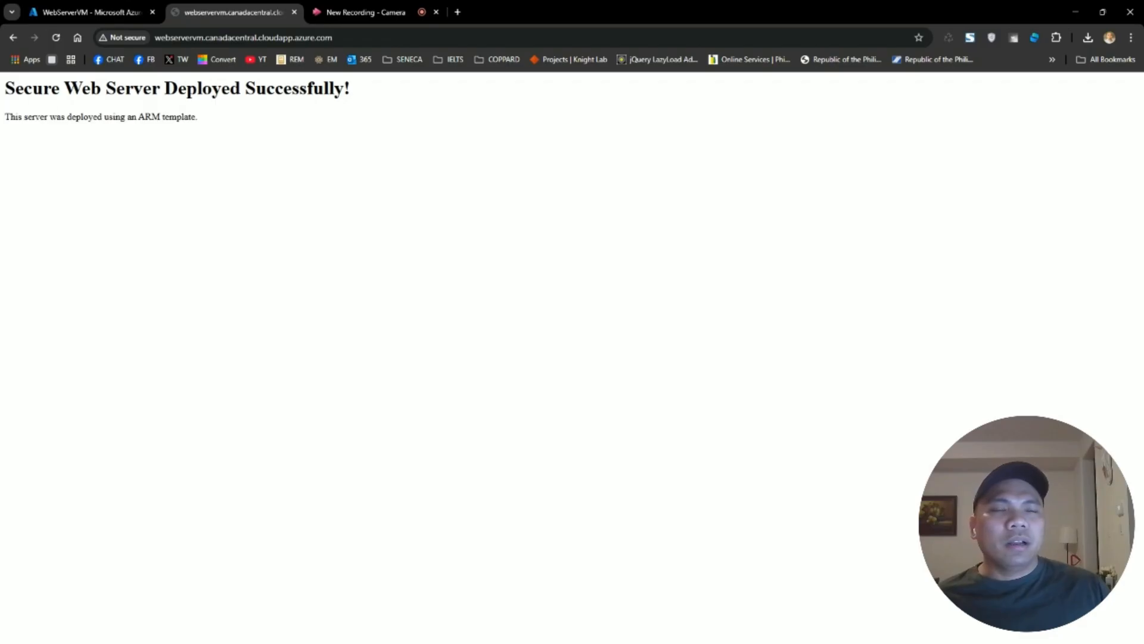
Highlight the heading and description on the deployed web page to examine them, and clear the selection
{"action": "left_click_drag", "start_coordinate": [198, 118], "coordinate": [4, 89]}
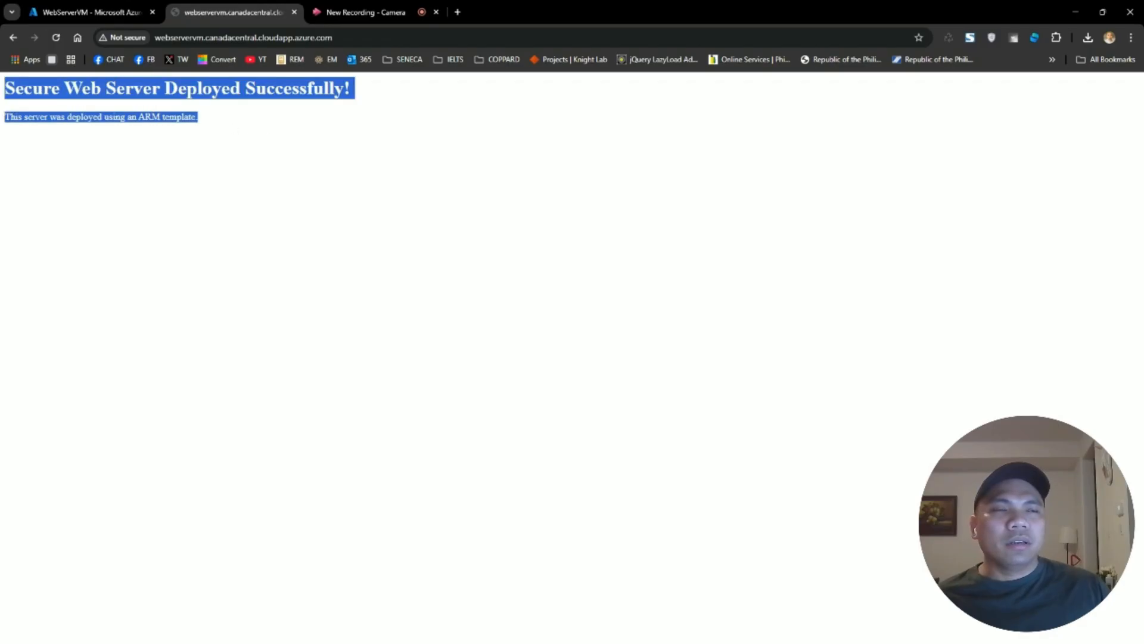
{"action": "left_click", "coordinate": [161, 114]}
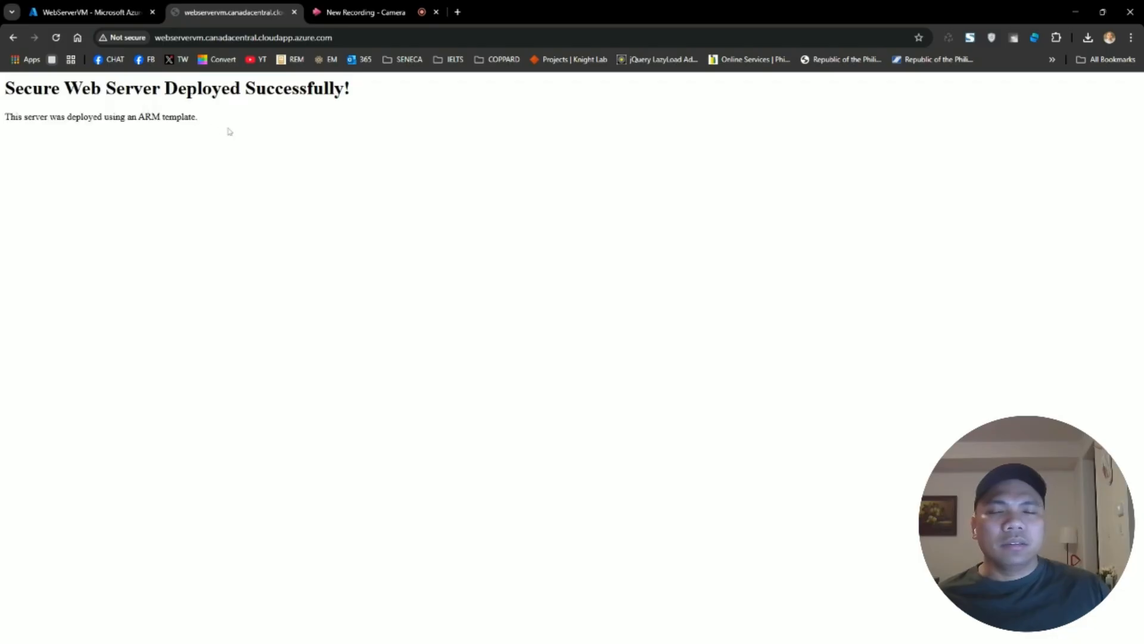
{"action": "left_click_drag", "start_coordinate": [198, 118], "coordinate": [4, 89]}
{"action": "left_click", "coordinate": [281, 141]}
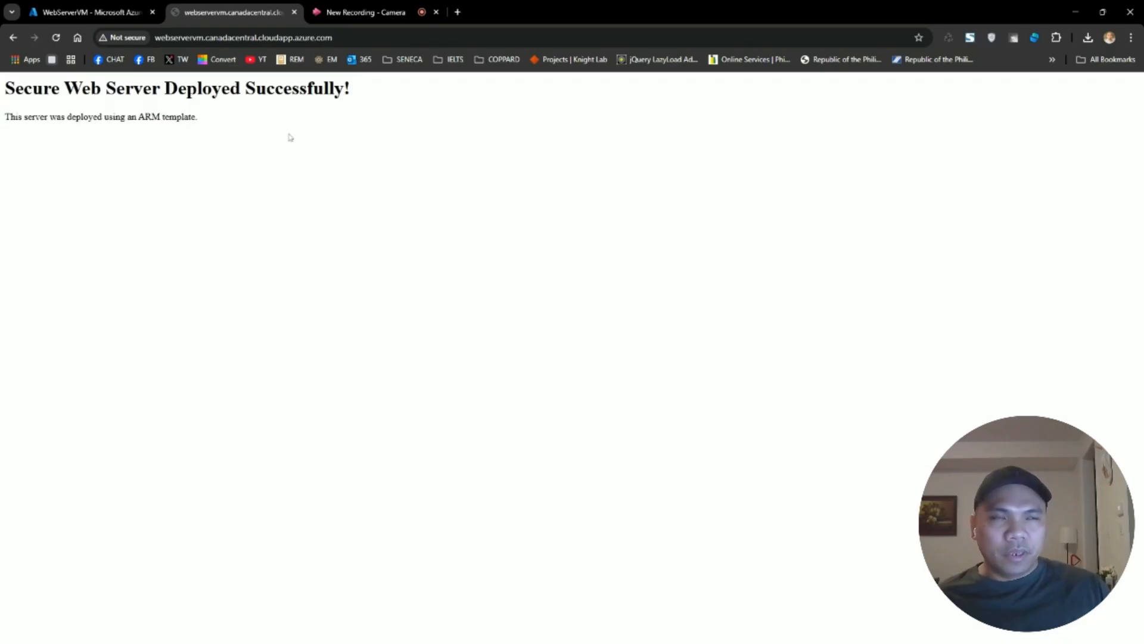
Open the nsg-webserver network security group from WebServerVM's resource group and examine the source of its allow-ssh inbound rule
{"action": "left_click", "coordinate": [117, 6]}
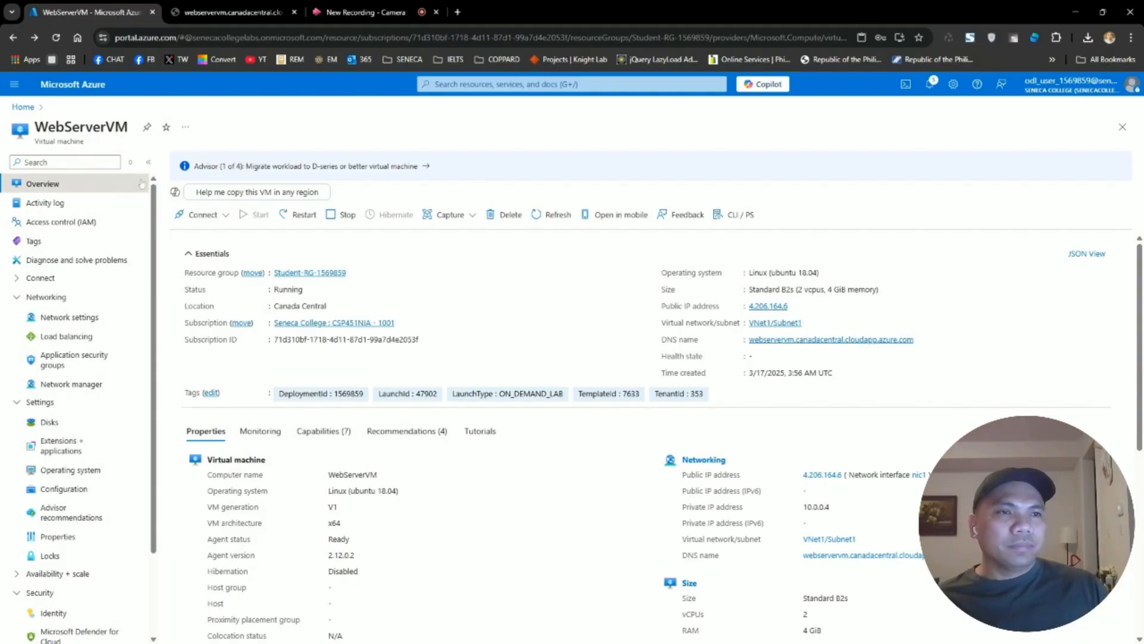
{"action": "left_click", "coordinate": [310, 272]}
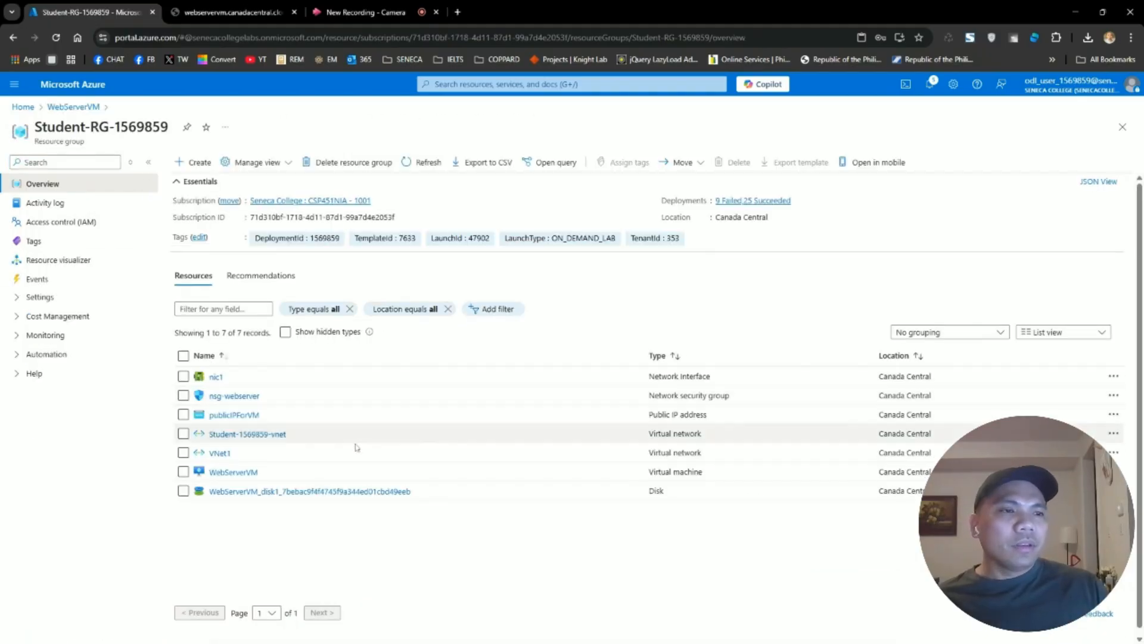
{"action": "left_click", "coordinate": [234, 396]}
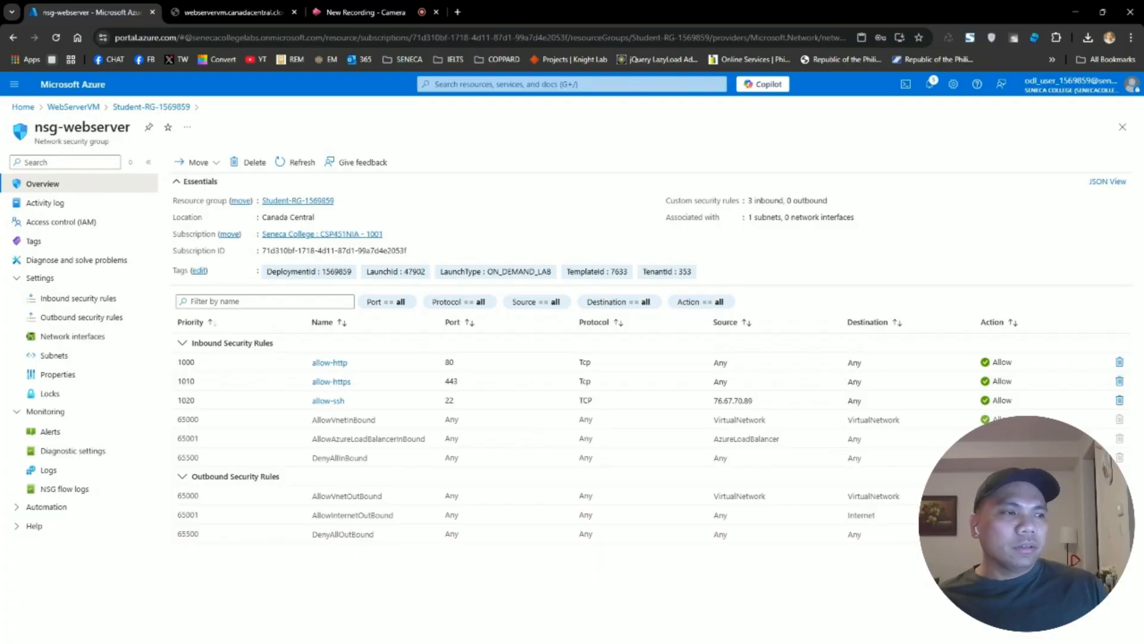
{"action": "left_click_drag", "start_coordinate": [711, 404], "coordinate": [787, 404]}
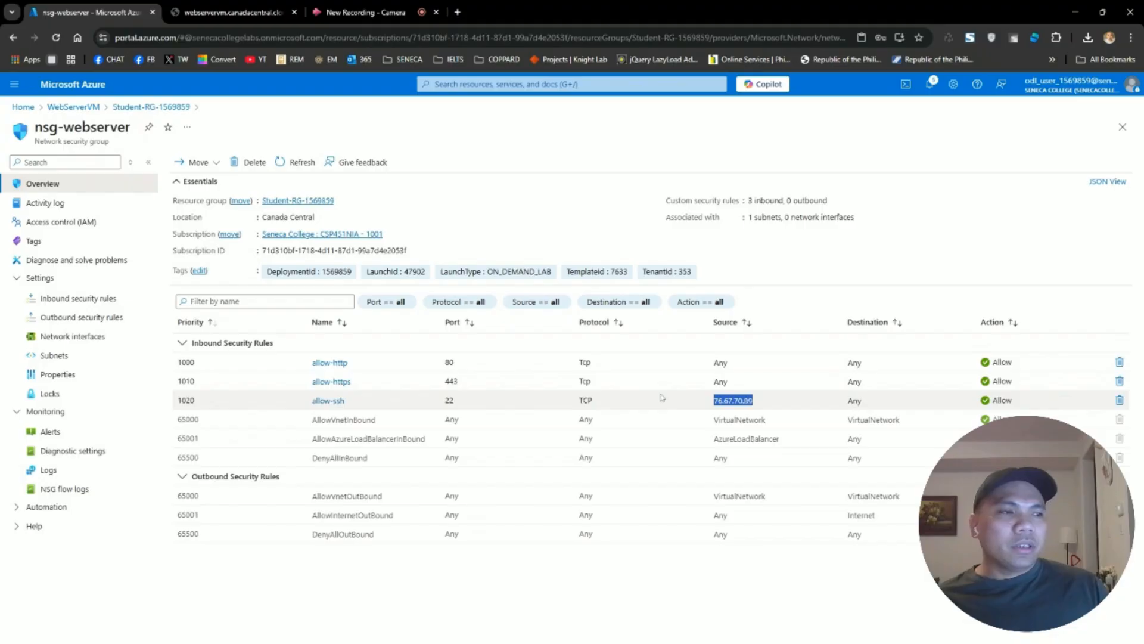
{"action": "left_click", "coordinate": [620, 404]}
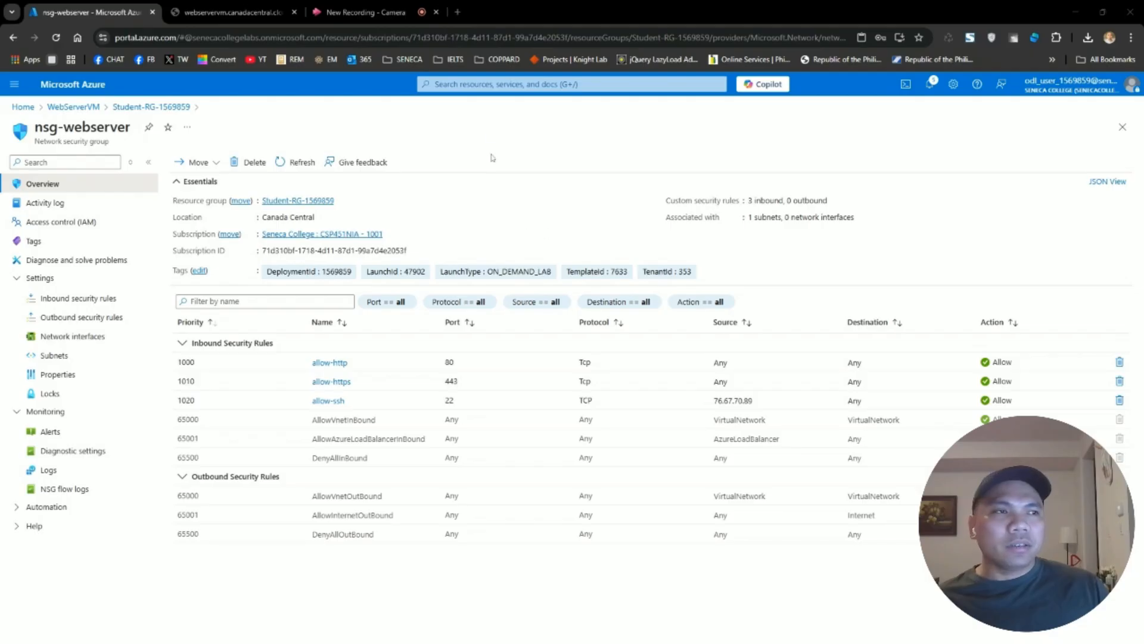
Find Microsoft Defender for Cloud with the recent search "microsoft de" and view its security recommendations
{"action": "left_click", "coordinate": [566, 84]}
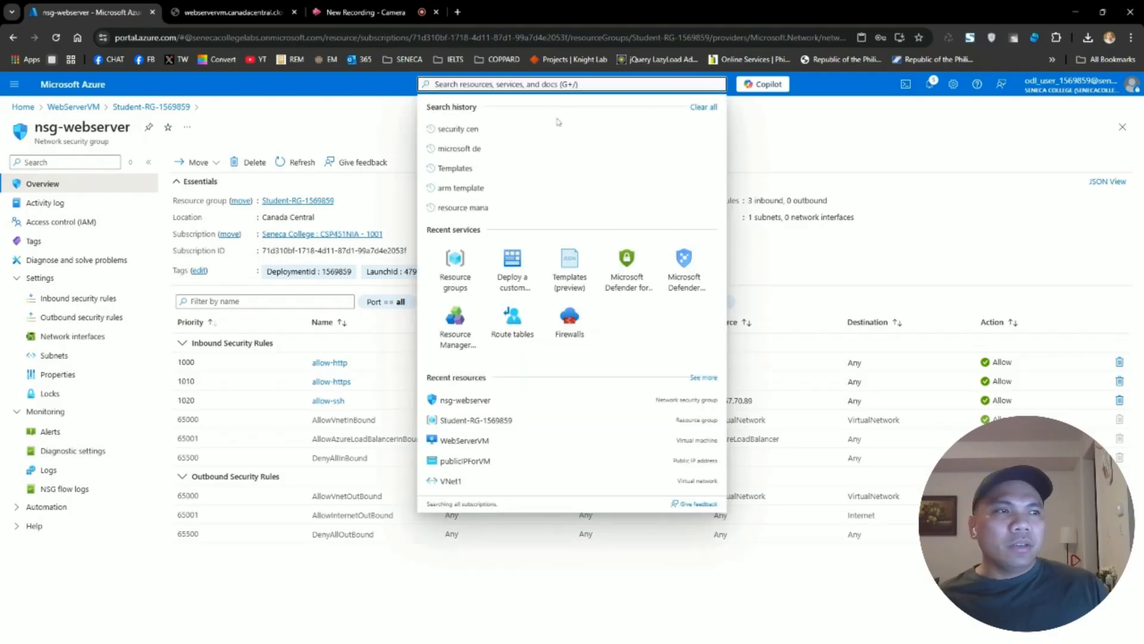
{"action": "left_click", "coordinate": [496, 149]}
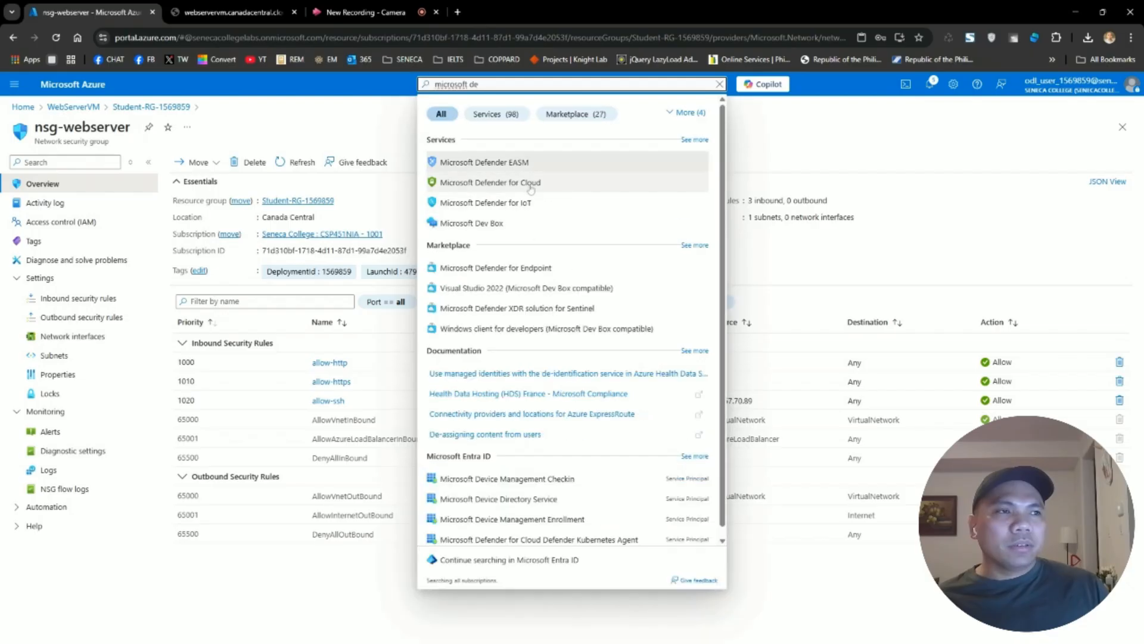
{"action": "left_click", "coordinate": [523, 185]}
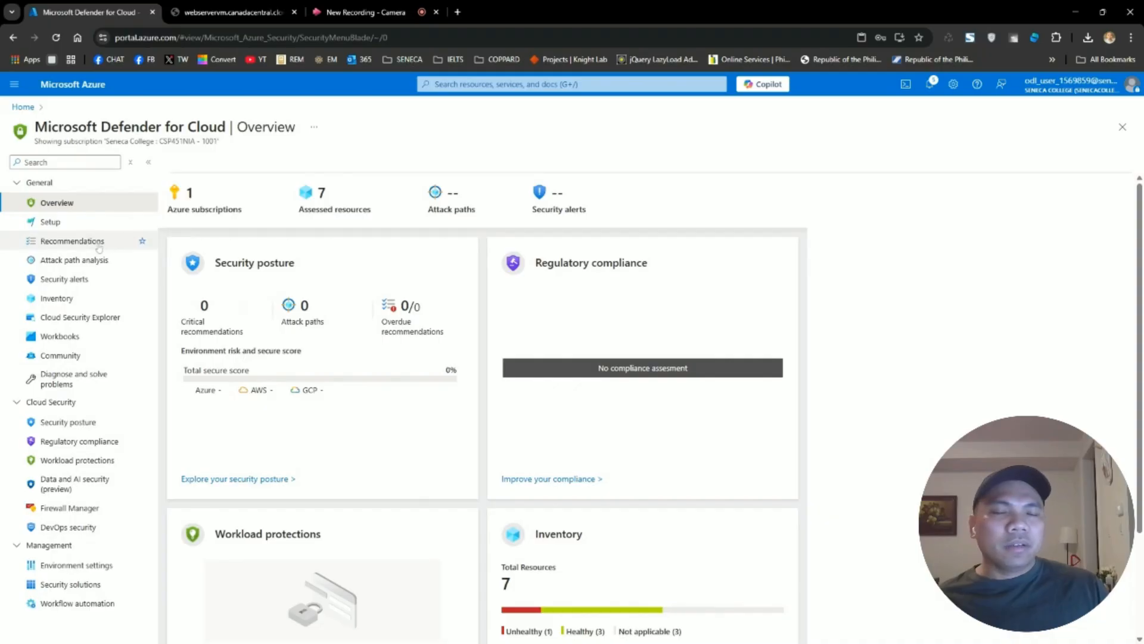
{"action": "left_click", "coordinate": [66, 242]}
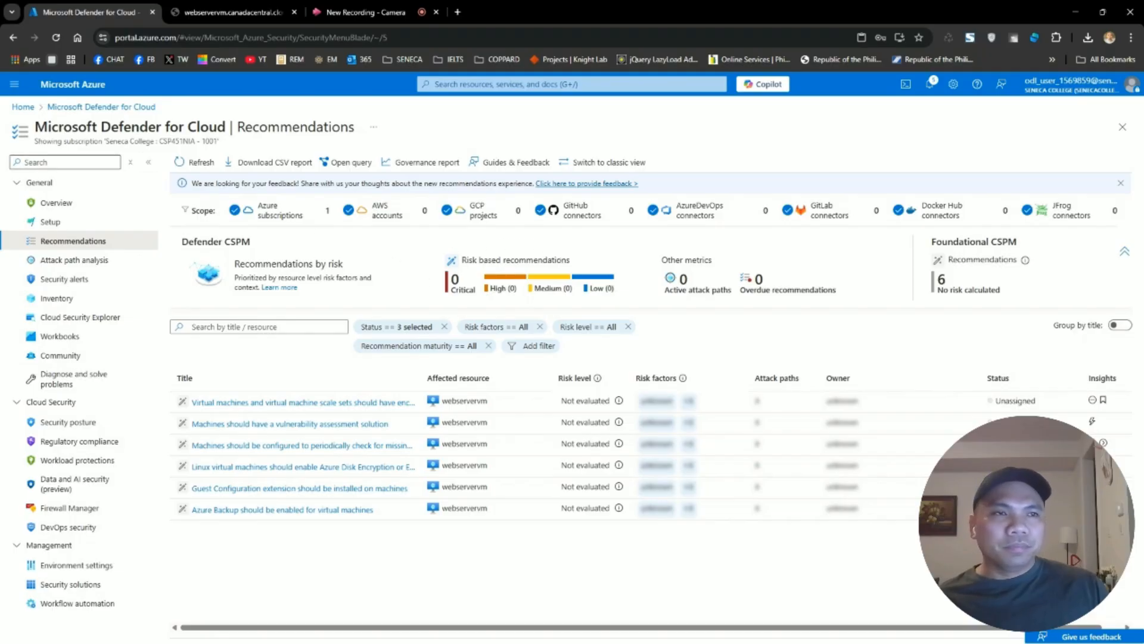
{"action": "left_click", "coordinate": [487, 86]}
{"action": "left_click", "coordinate": [286, 90]}
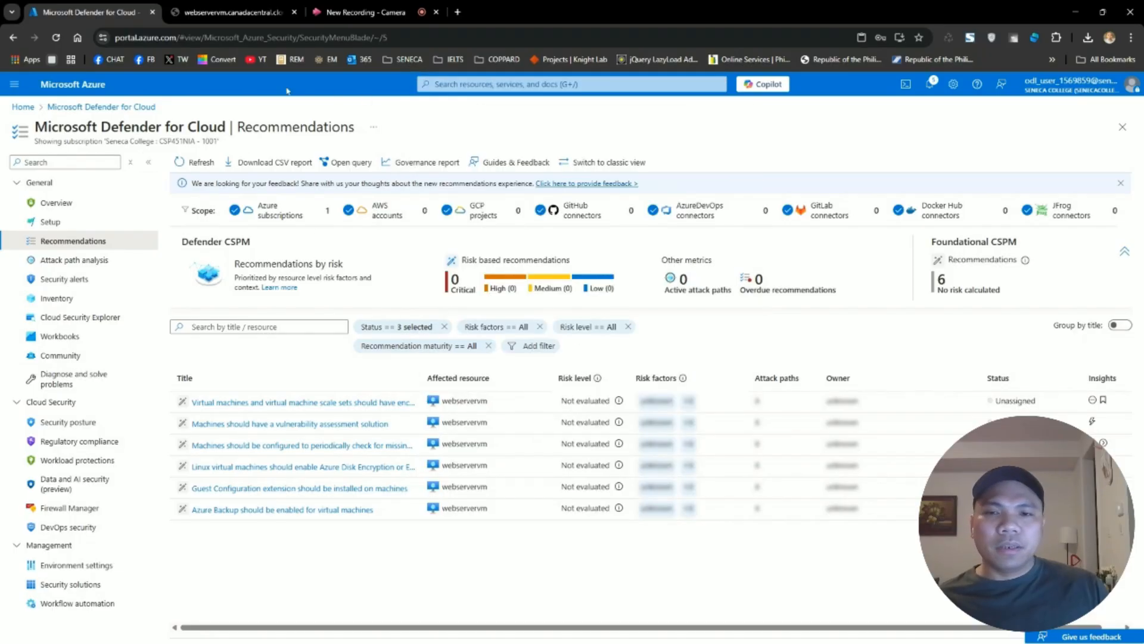